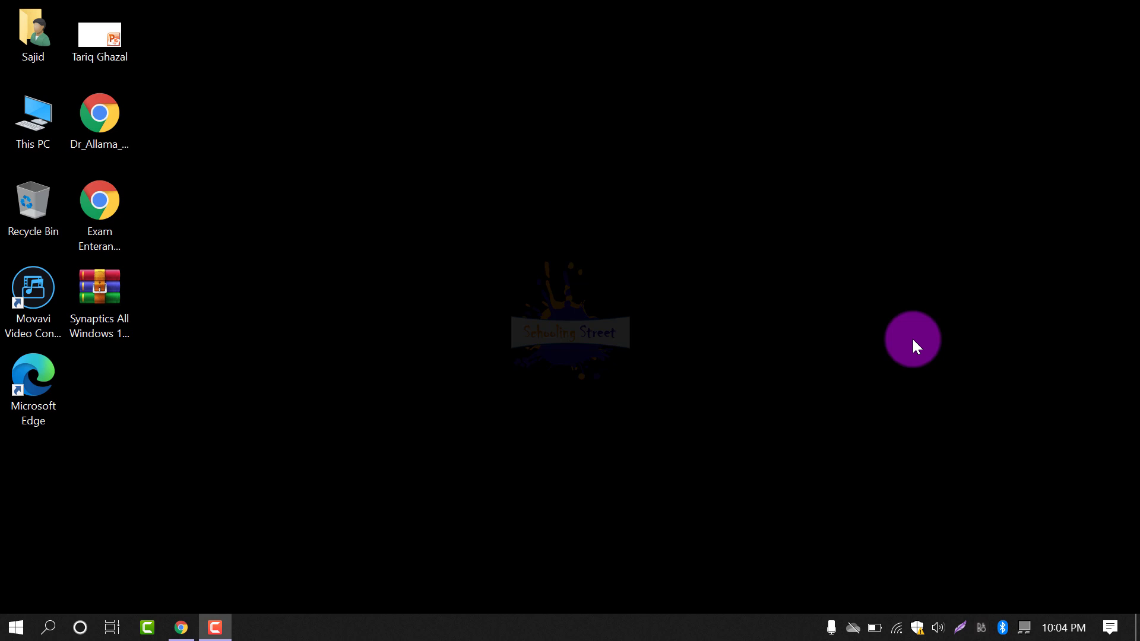
Step: Bring back the YouTube Studio comments page and read through viewers' touchpad driver requests and replies
{"action": "left_click", "coordinate": [181, 627]}
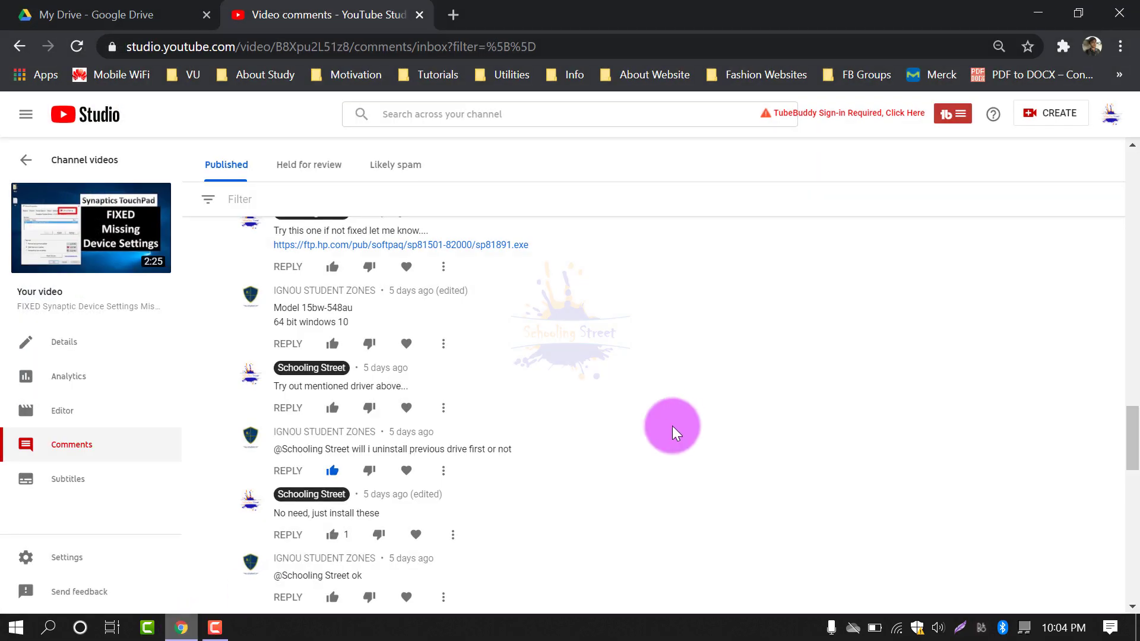
{"action": "scroll", "coordinate": [679, 424], "scroll_direction": "down", "scroll_amount": 15}
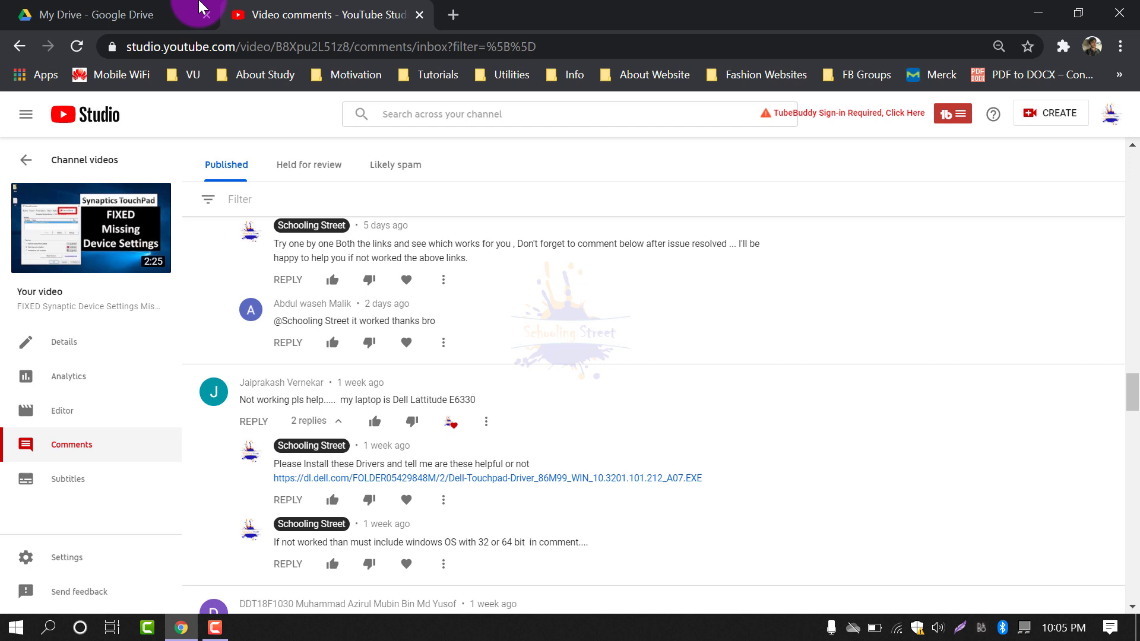
Step: Switch to My Drive and review the Synaptics driver files for Windows 7, 8, 8.1 and 10
{"action": "left_click", "coordinate": [173, 7]}
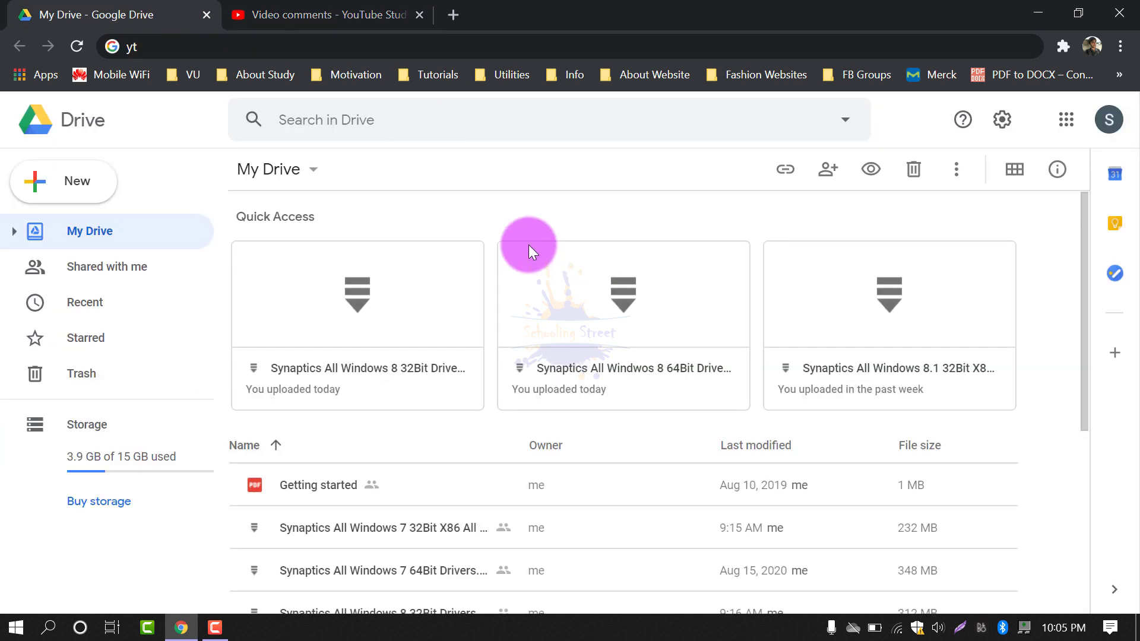
{"action": "scroll", "coordinate": [550, 376], "scroll_direction": "down", "scroll_amount": 3}
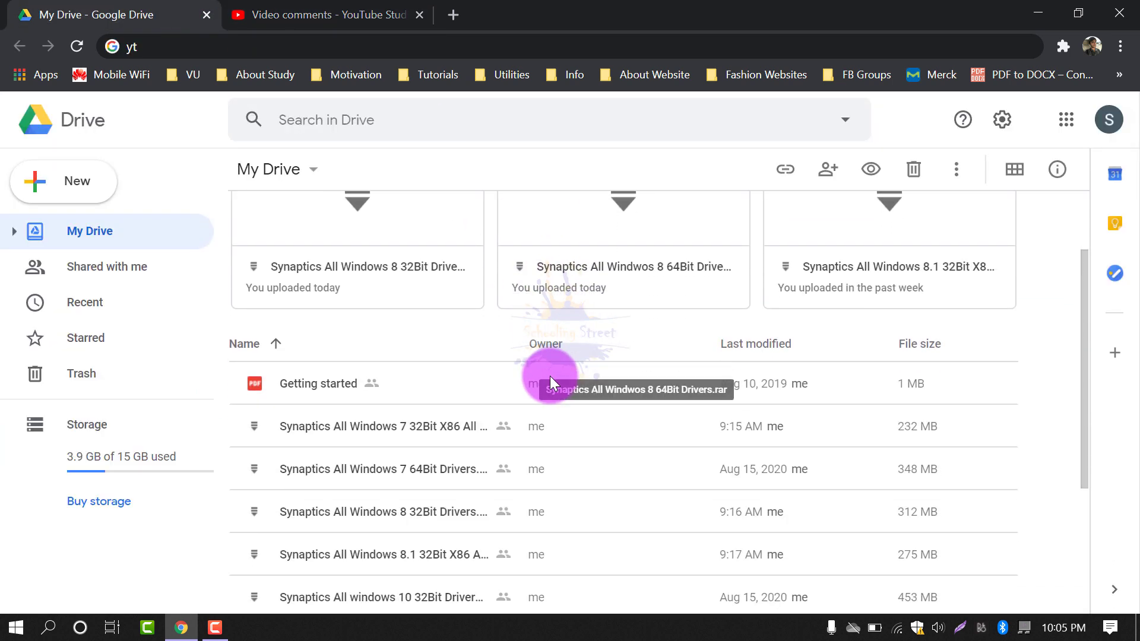
{"action": "scroll", "coordinate": [550, 376], "scroll_direction": "down", "scroll_amount": 2}
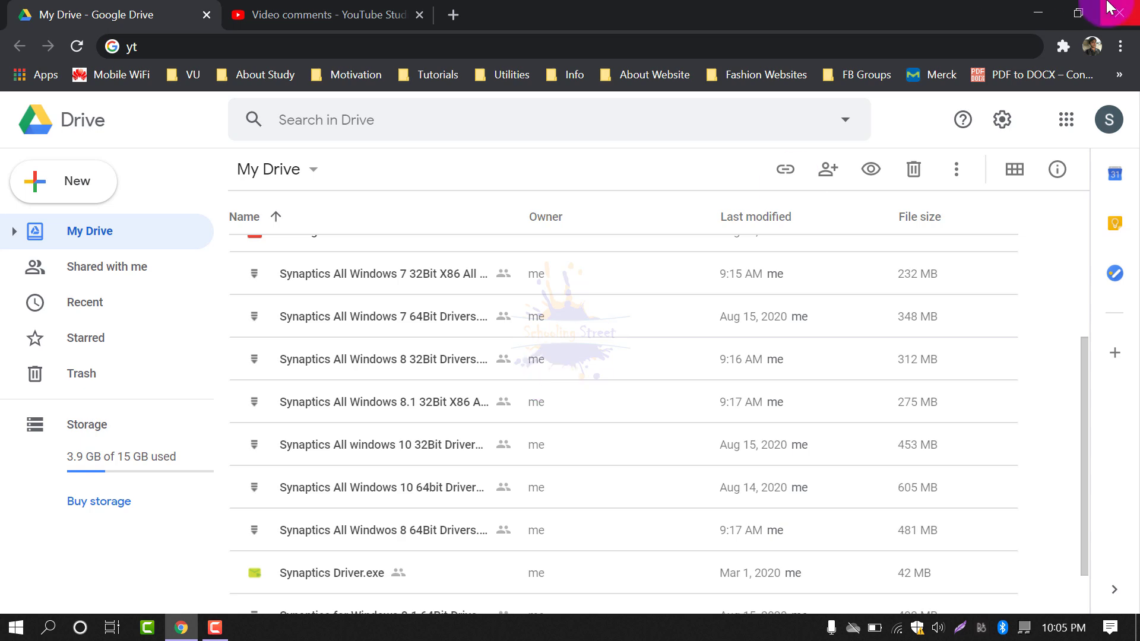
Step: Refresh the desktop and move the Synaptics All Windows 10 64bit Drivers archive into open space
{"action": "left_click", "coordinate": [1038, 12]}
{"action": "right_click", "coordinate": [404, 139]}
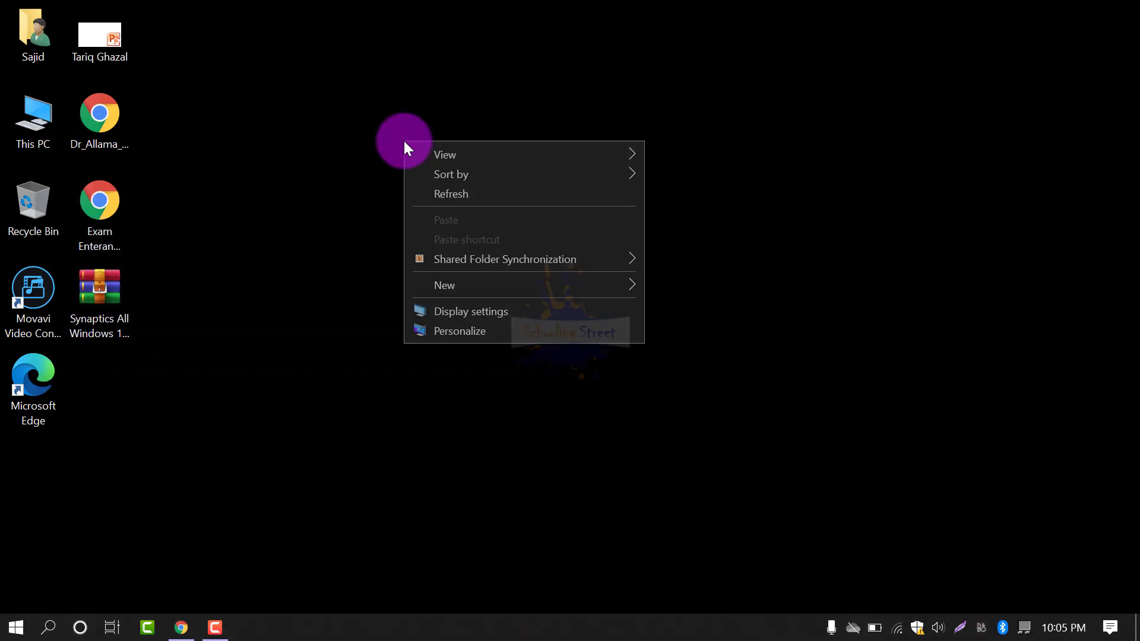
{"action": "left_click", "coordinate": [447, 189]}
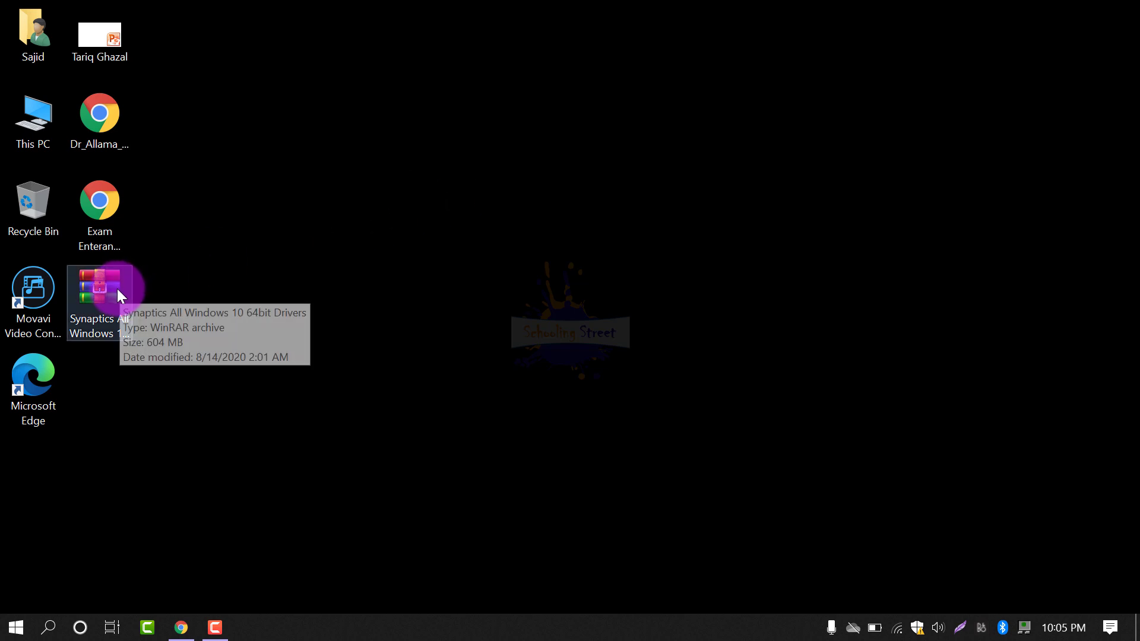
{"action": "left_click_drag", "start_coordinate": [117, 289], "coordinate": [423, 110]}
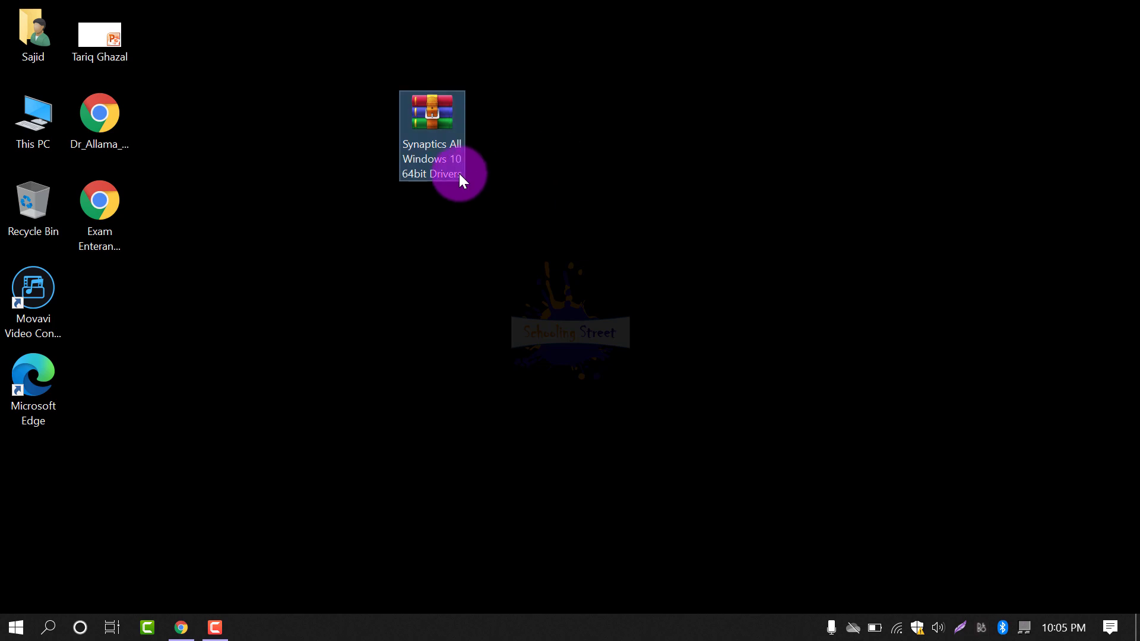
{"action": "left_click", "coordinate": [181, 628]}
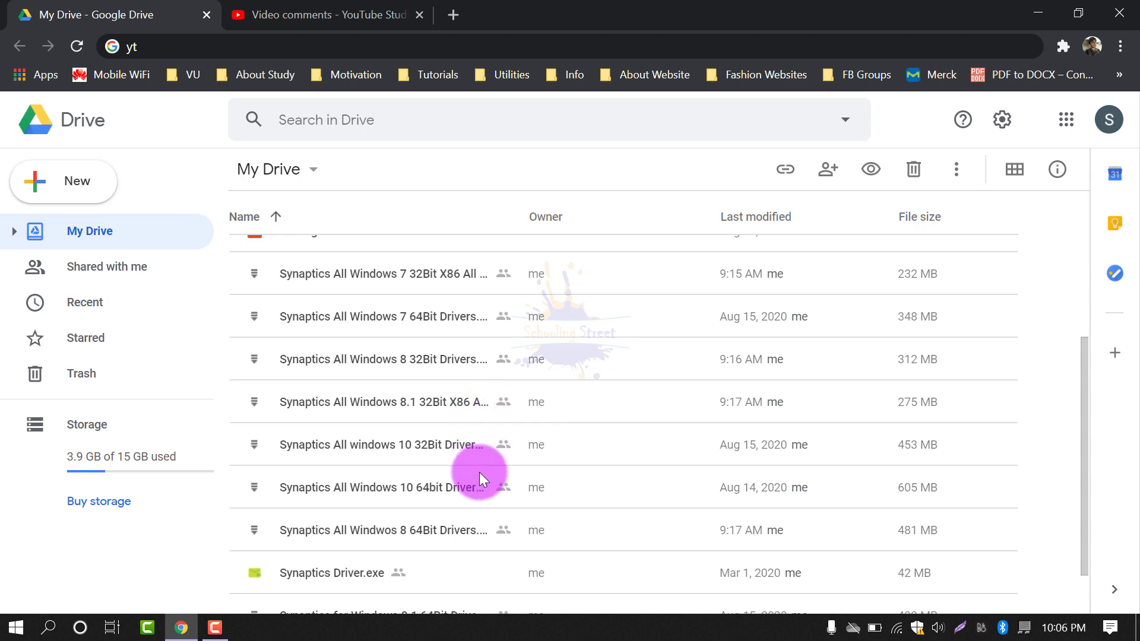
Step: Scroll the Drive list to the Windows 8.1 64Bit and XP .rar files, then minimise the browser
{"action": "scroll", "coordinate": [483, 528], "scroll_direction": "down", "scroll_amount": 1}
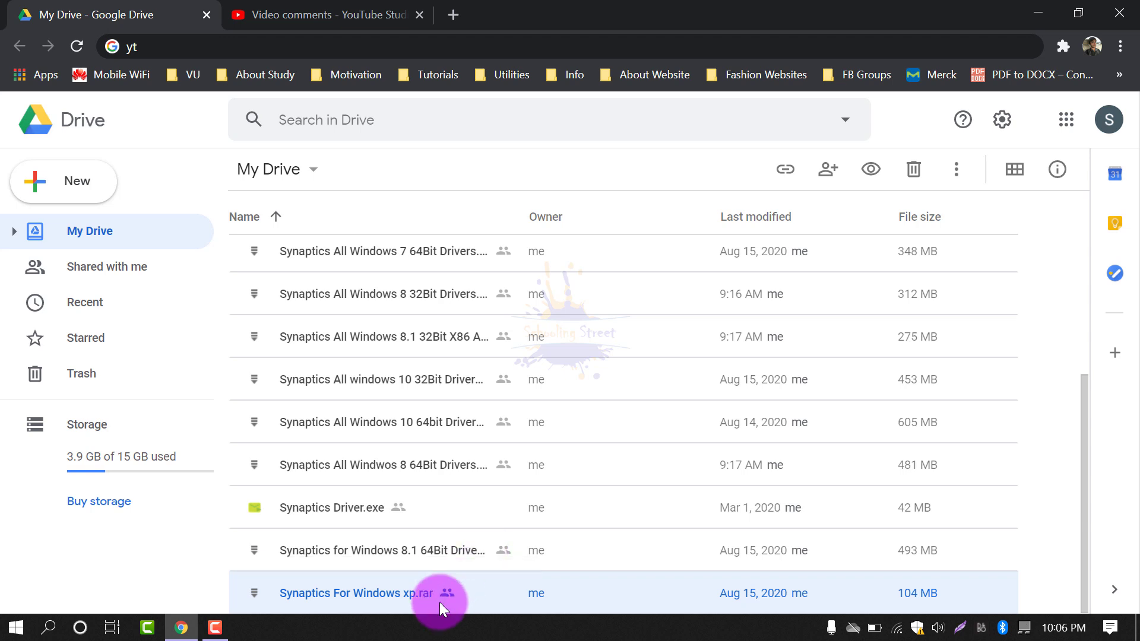
{"action": "left_click", "coordinate": [519, 553]}
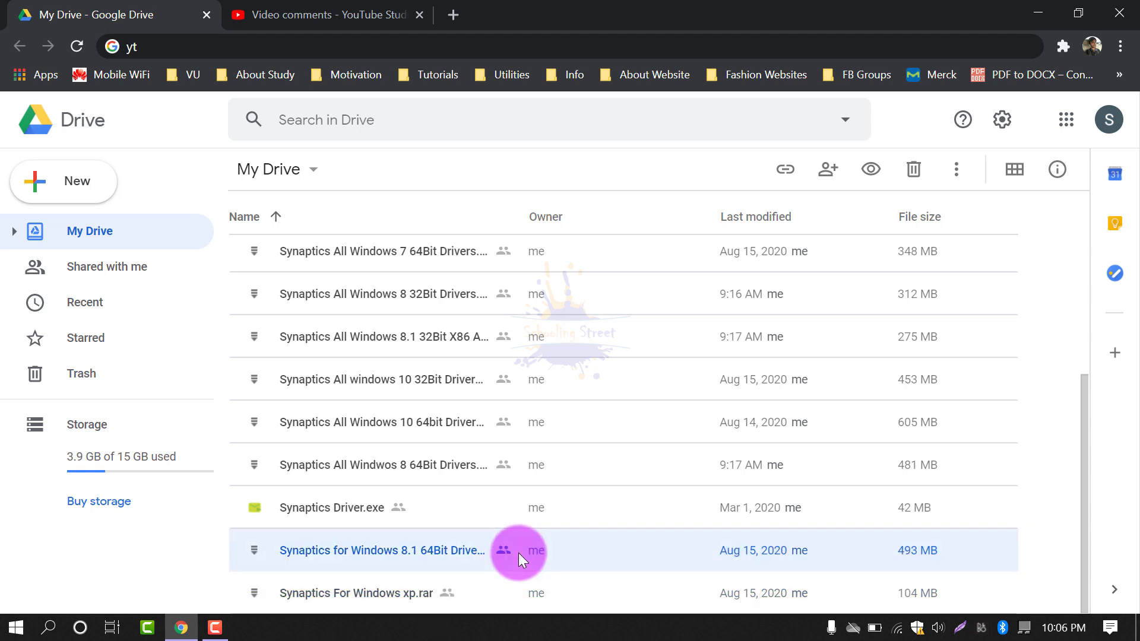
{"action": "left_click", "coordinate": [501, 591]}
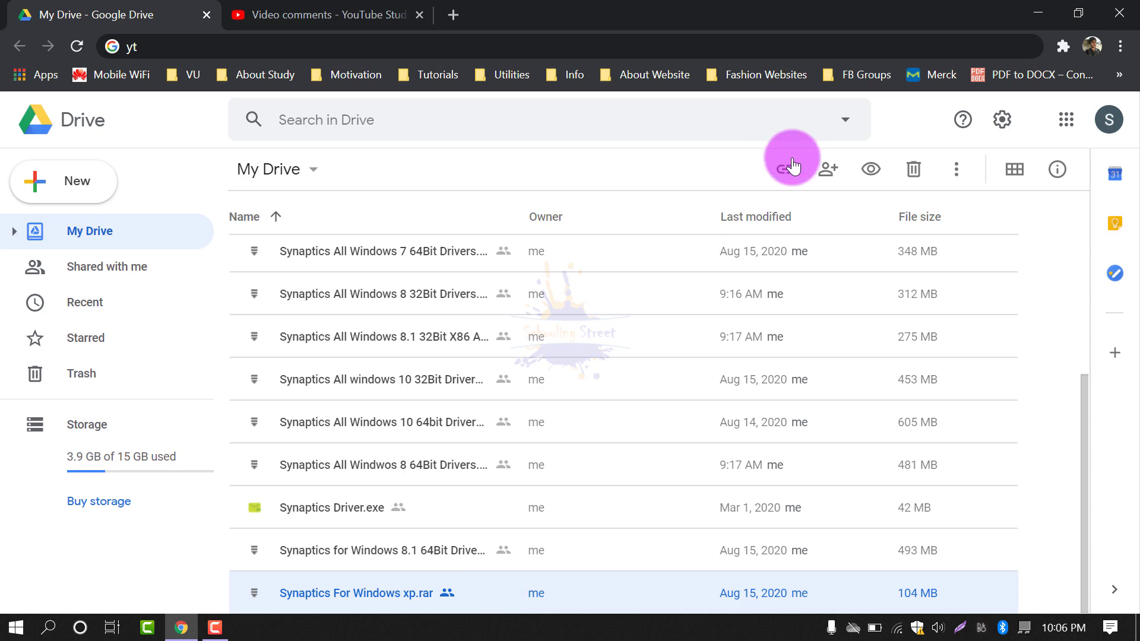
{"action": "left_click", "coordinate": [1035, 13]}
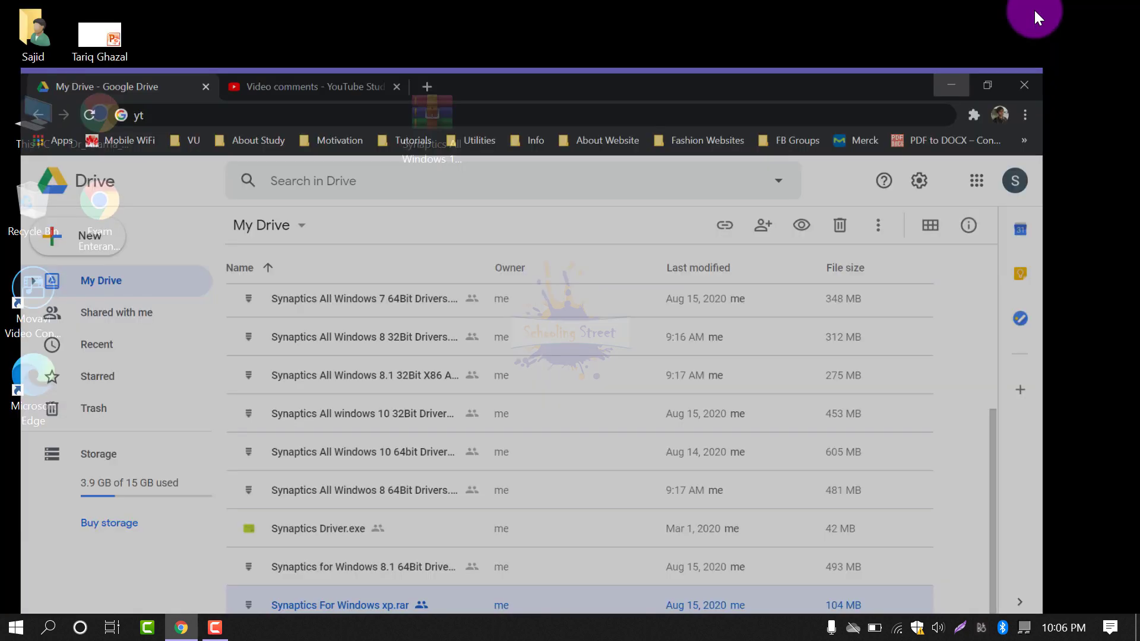
Step: Extract the Windows 10 64bit archive with Extract Here and place the new folder below it
{"action": "right_click", "coordinate": [796, 110]}
{"action": "left_click", "coordinate": [820, 159]}
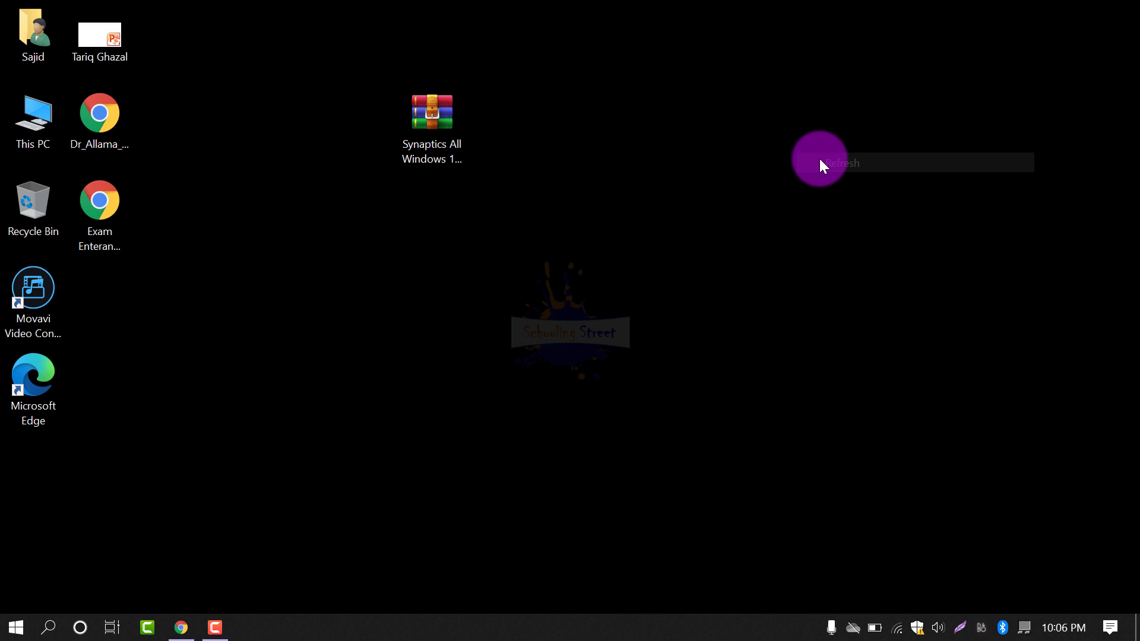
{"action": "left_click", "coordinate": [447, 140]}
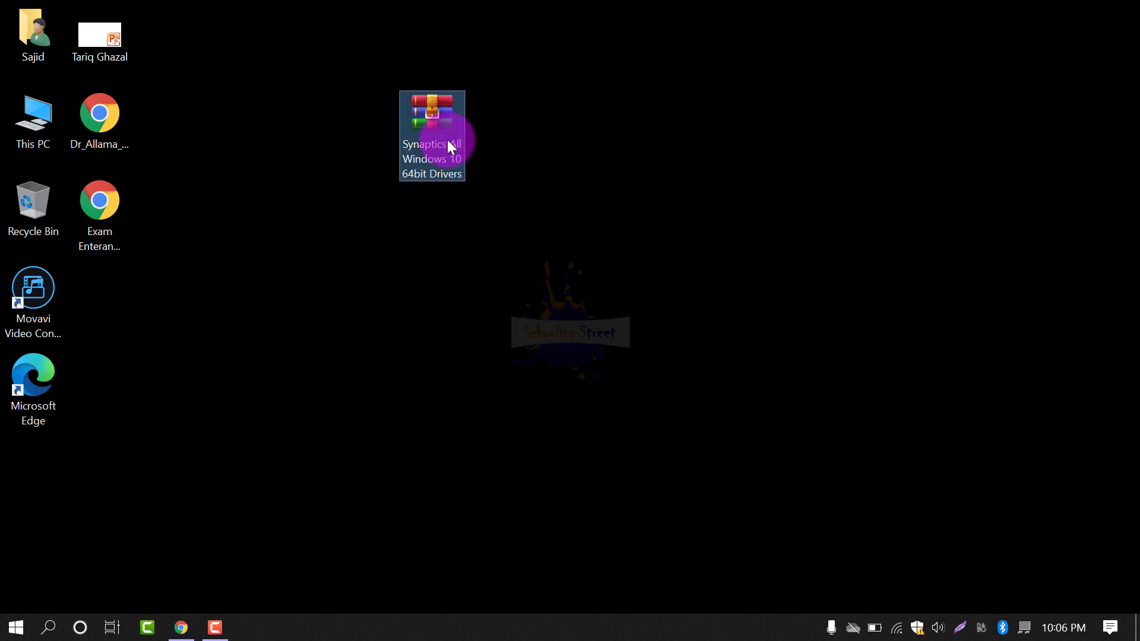
{"action": "right_click", "coordinate": [447, 140]}
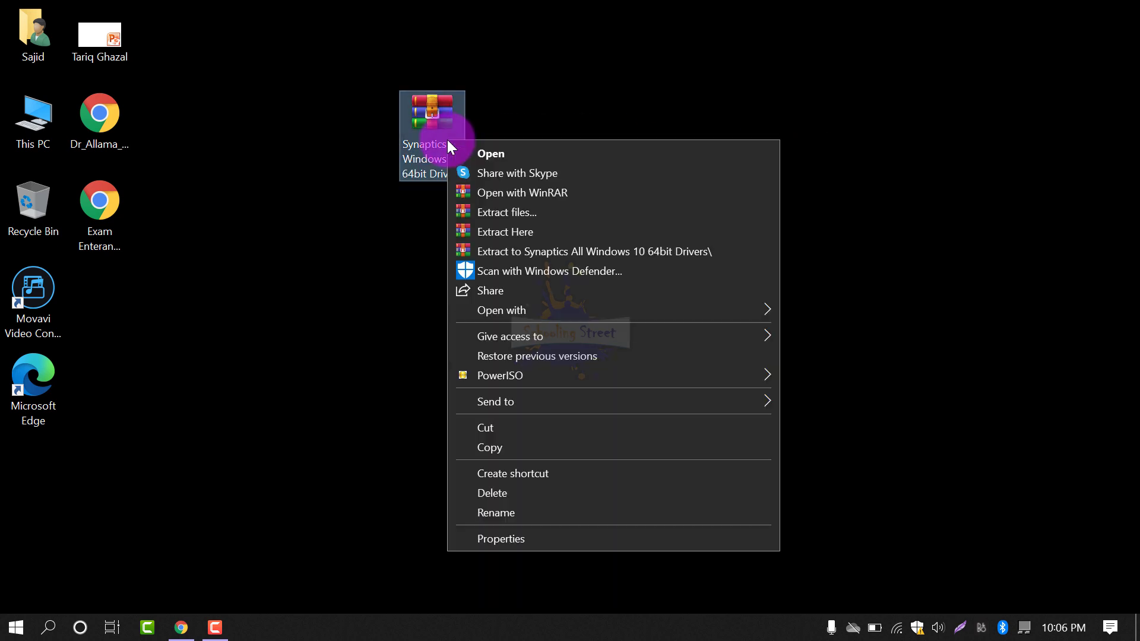
{"action": "left_click", "coordinate": [539, 229]}
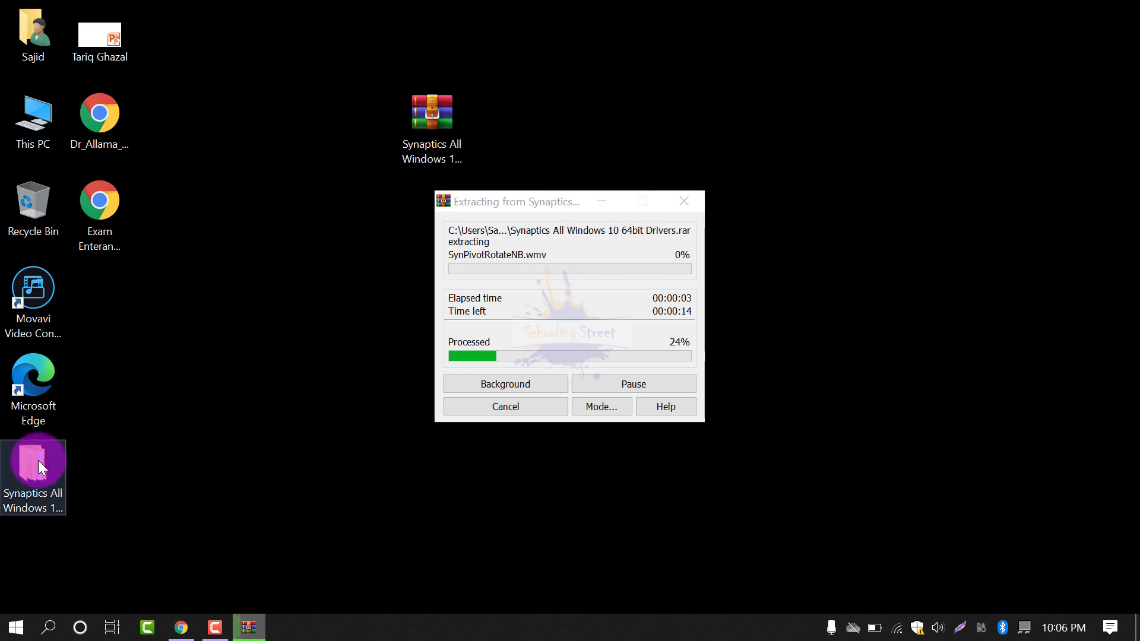
{"action": "left_click_drag", "start_coordinate": [38, 461], "coordinate": [294, 258]}
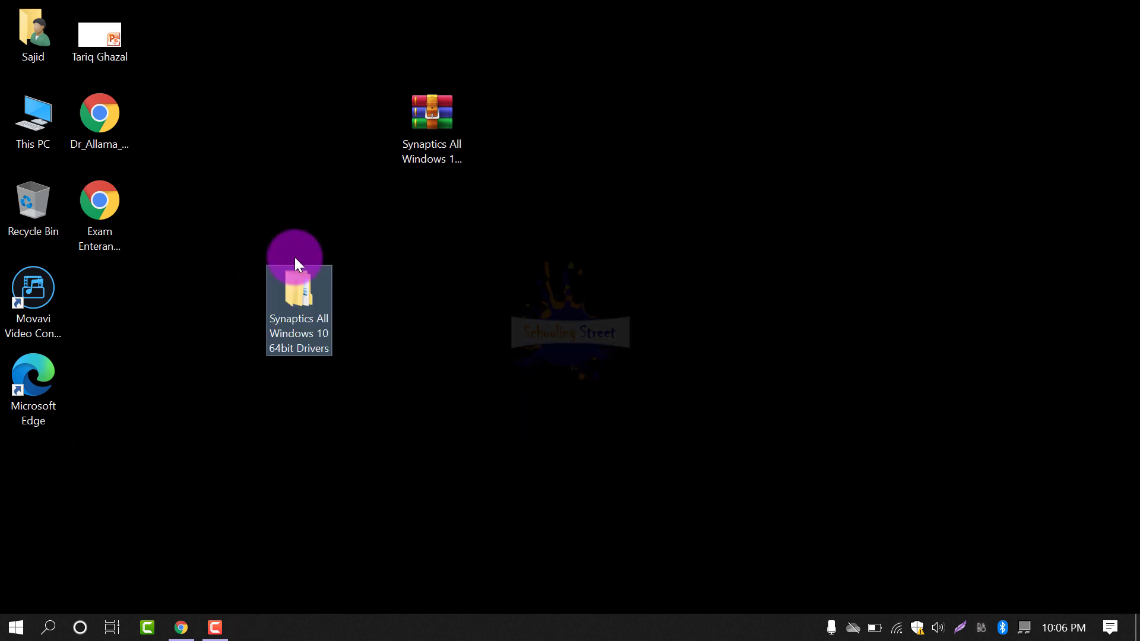
{"action": "left_click_drag", "start_coordinate": [303, 299], "coordinate": [565, 190]}
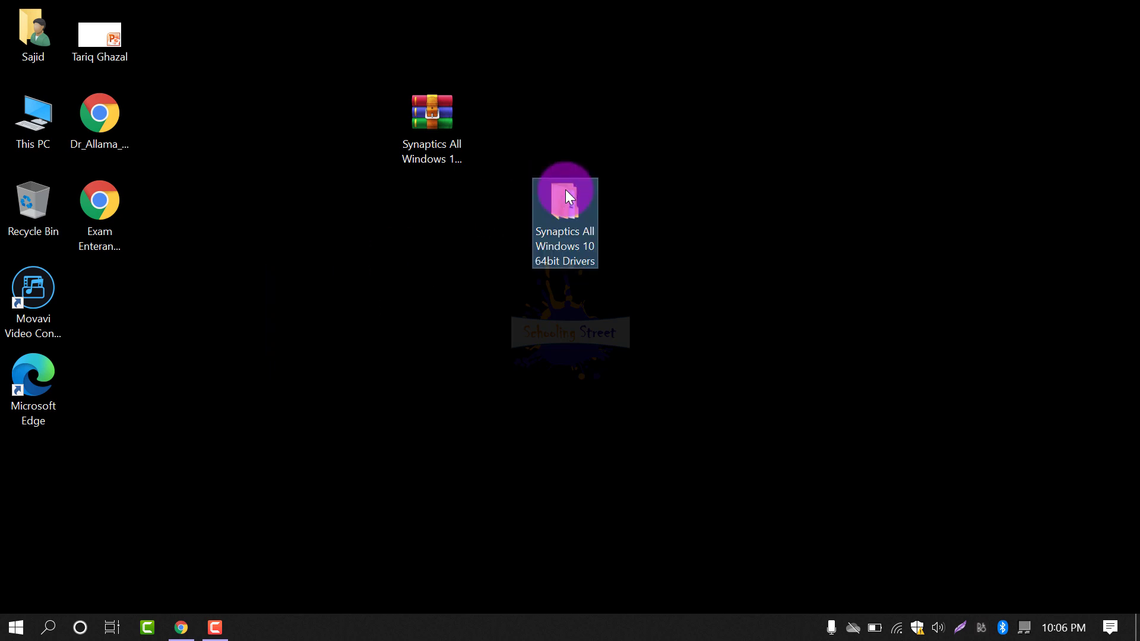
Step: Look inside the extracted drivers folder's Synaptics subfolder, then close the Explorer window
{"action": "double_click", "coordinate": [589, 230]}
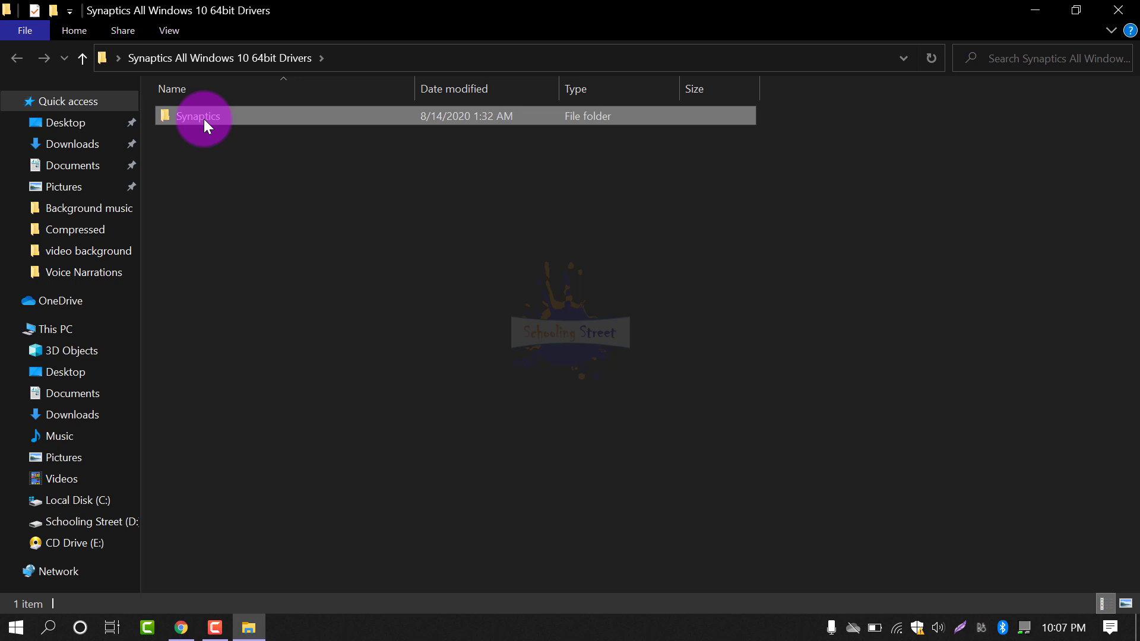
{"action": "double_click", "coordinate": [204, 119]}
{"action": "left_click", "coordinate": [1118, 10]}
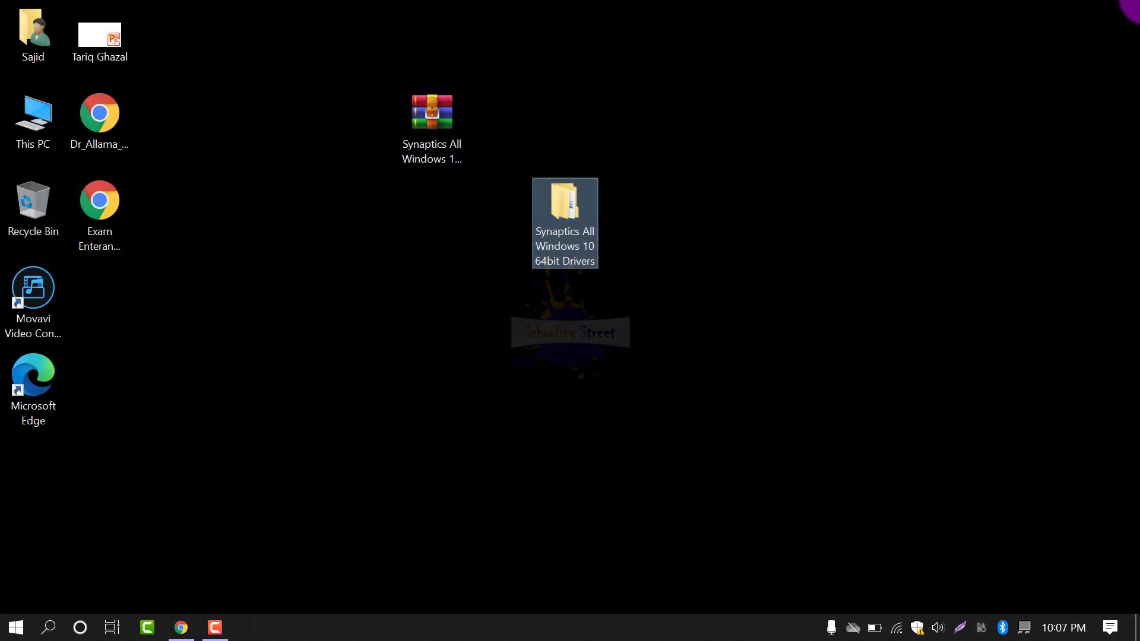
Step: Refresh the desktop and move the drivers folder below-left of the archive
{"action": "left_click", "coordinate": [892, 105]}
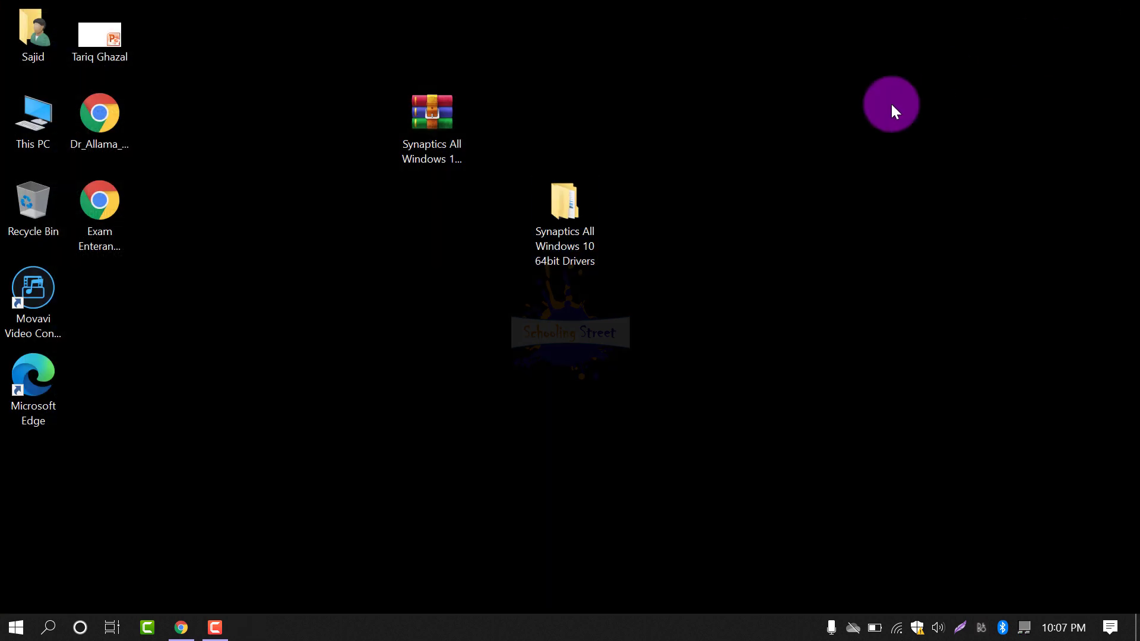
{"action": "right_click", "coordinate": [892, 106]}
{"action": "left_click", "coordinate": [920, 156]}
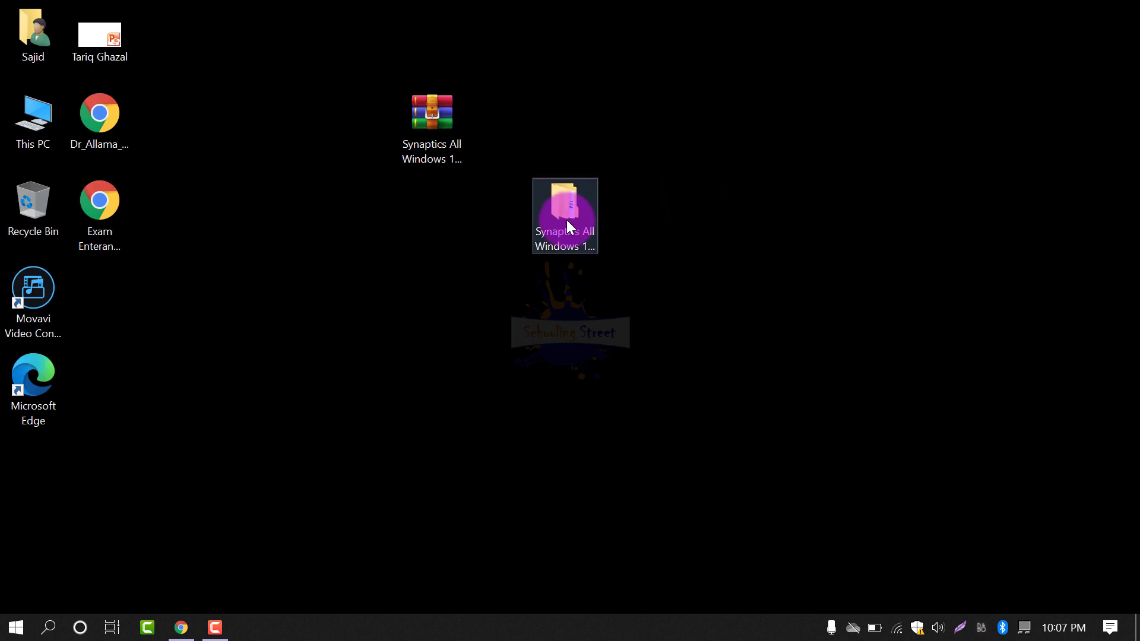
{"action": "left_click_drag", "start_coordinate": [567, 220], "coordinate": [373, 247]}
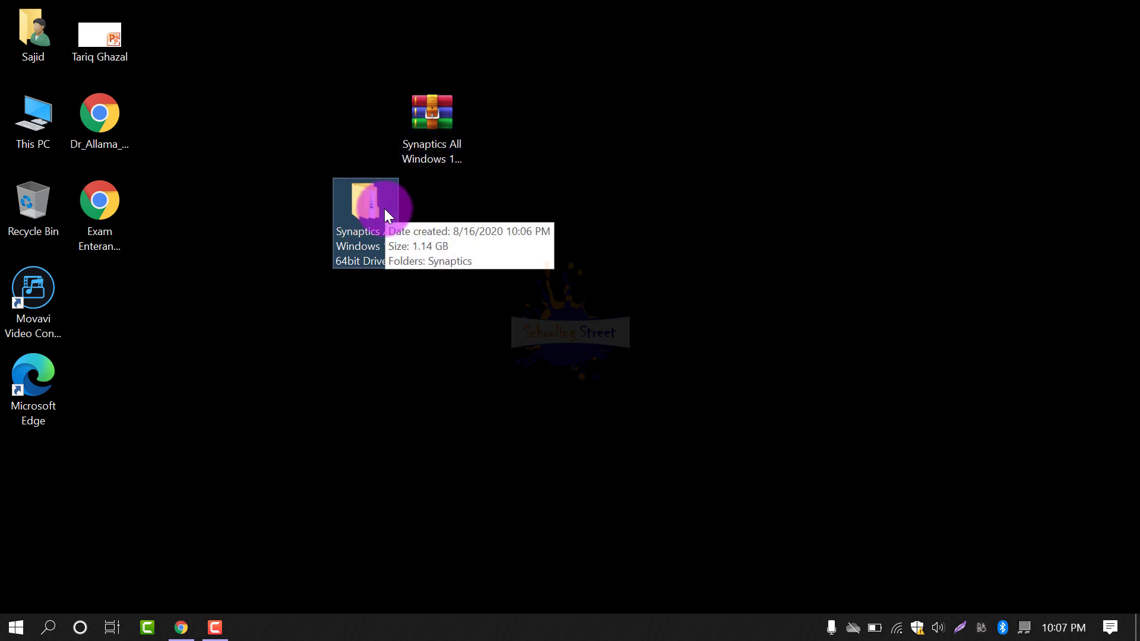
{"action": "left_click", "coordinate": [308, 198]}
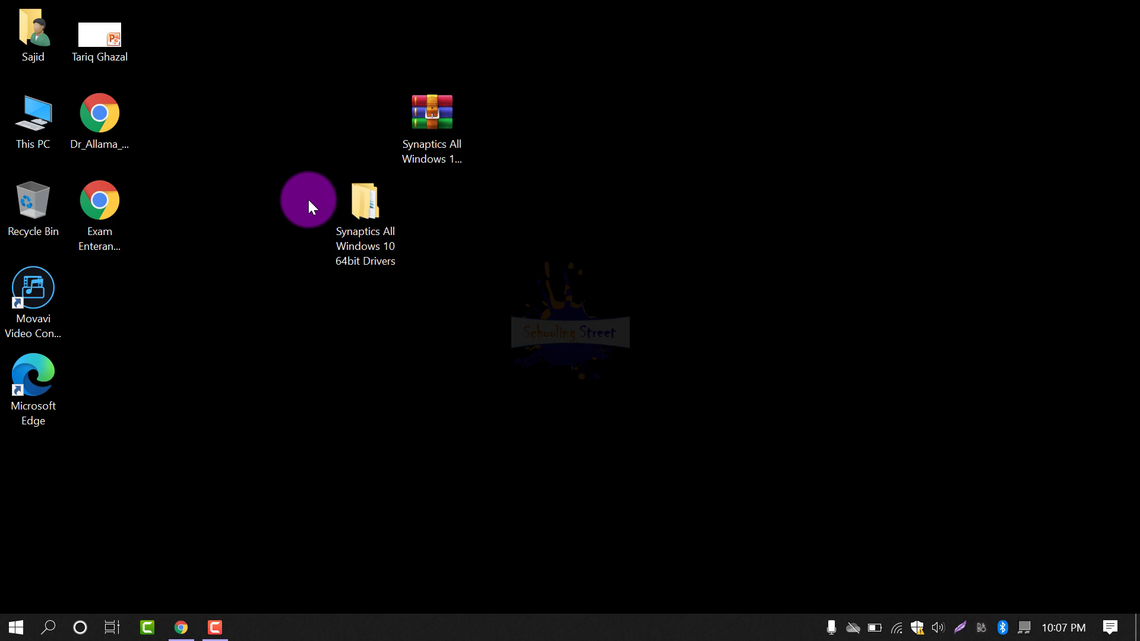
Step: Open Computer Management from This PC, maximised with Device Manager showing
{"action": "right_click", "coordinate": [43, 134]}
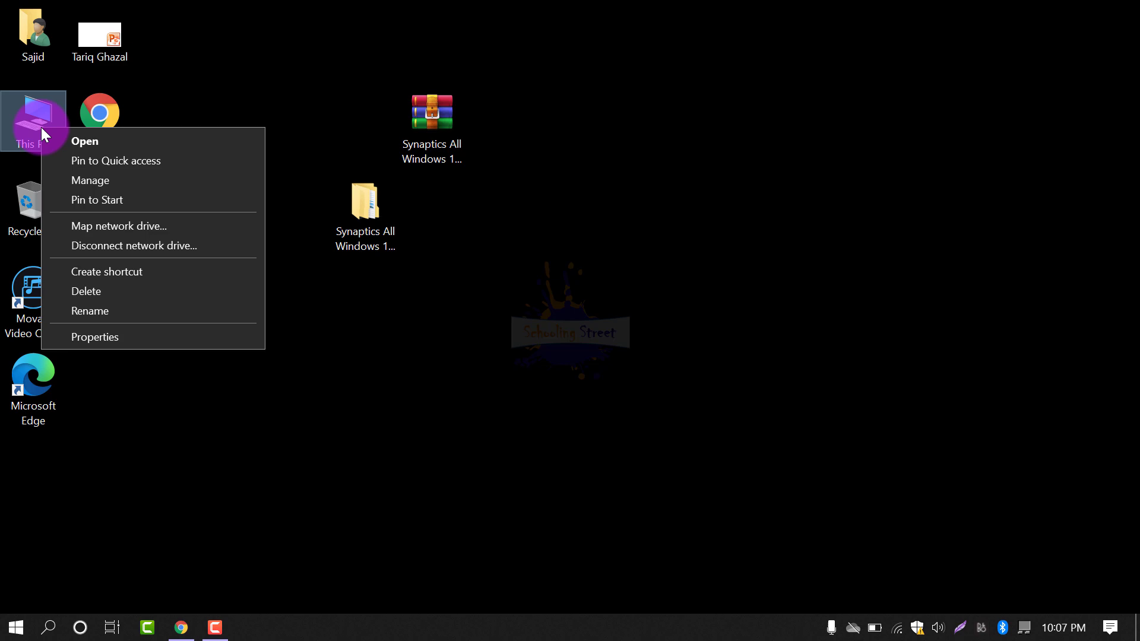
{"action": "left_click", "coordinate": [137, 180]}
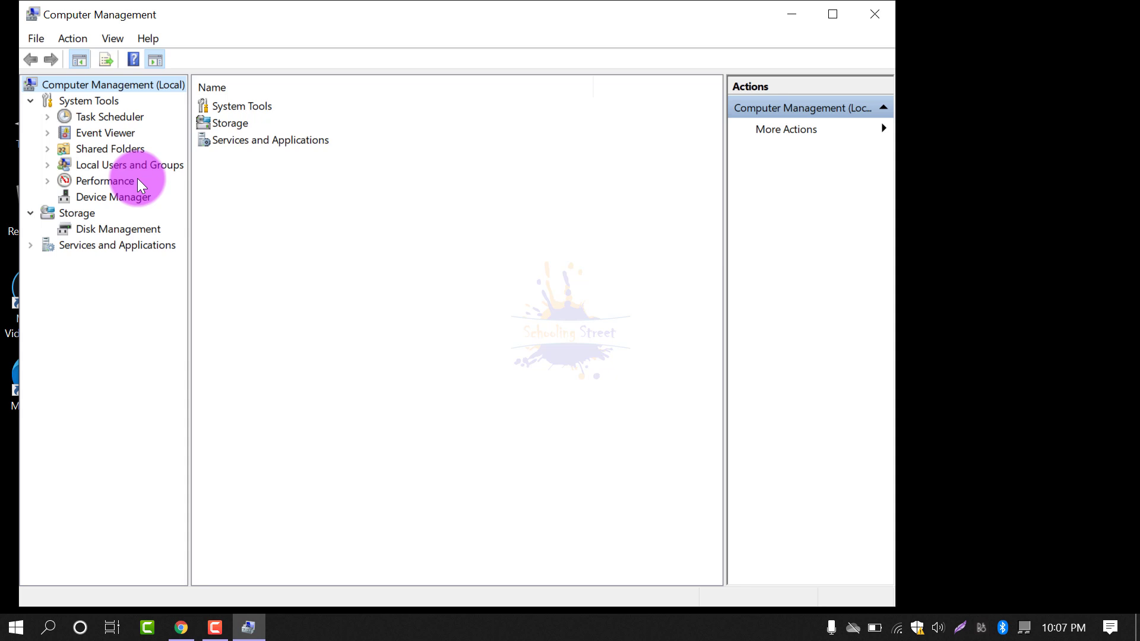
{"action": "left_click", "coordinate": [152, 201]}
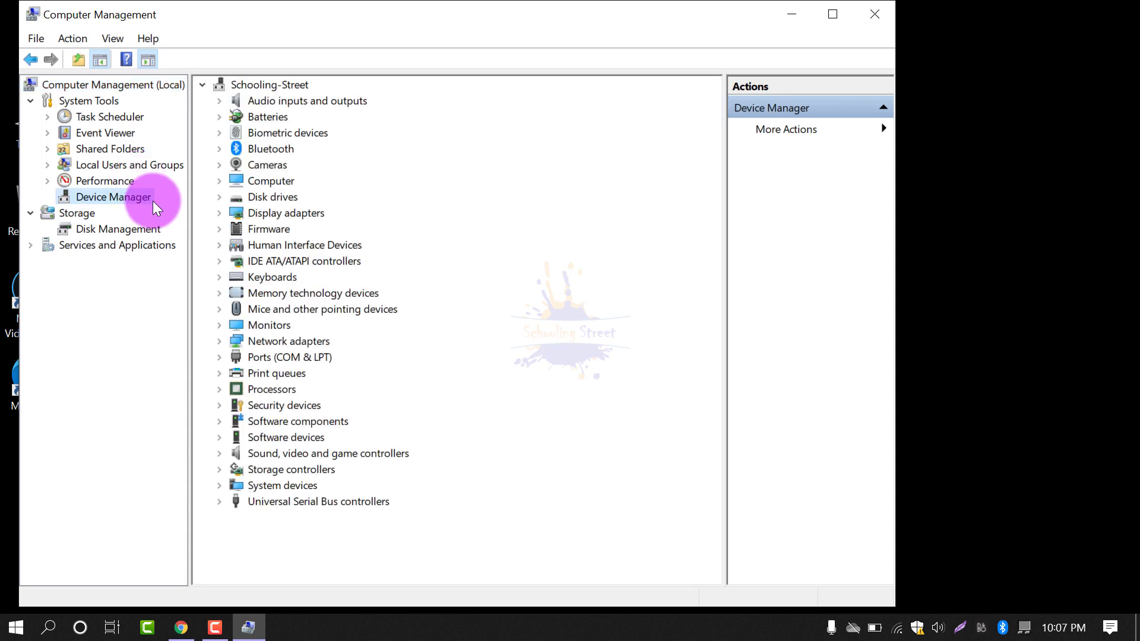
{"action": "left_click", "coordinate": [834, 12]}
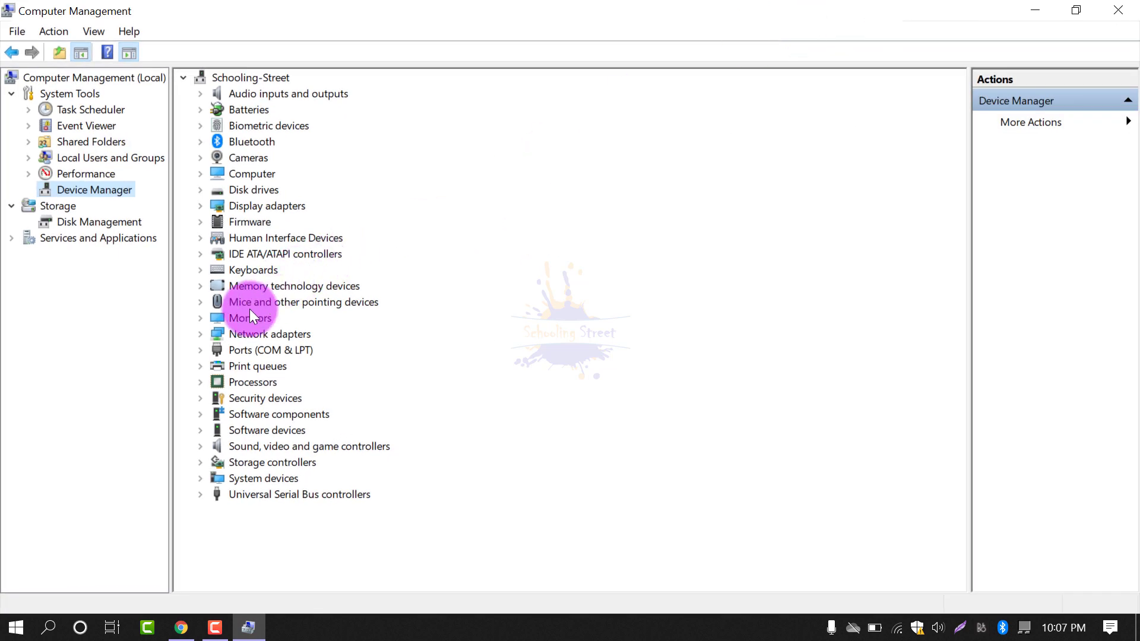
Step: Start Update driver on the HID-compliant mouse under Mice and other pointing devices
{"action": "left_click", "coordinate": [200, 302]}
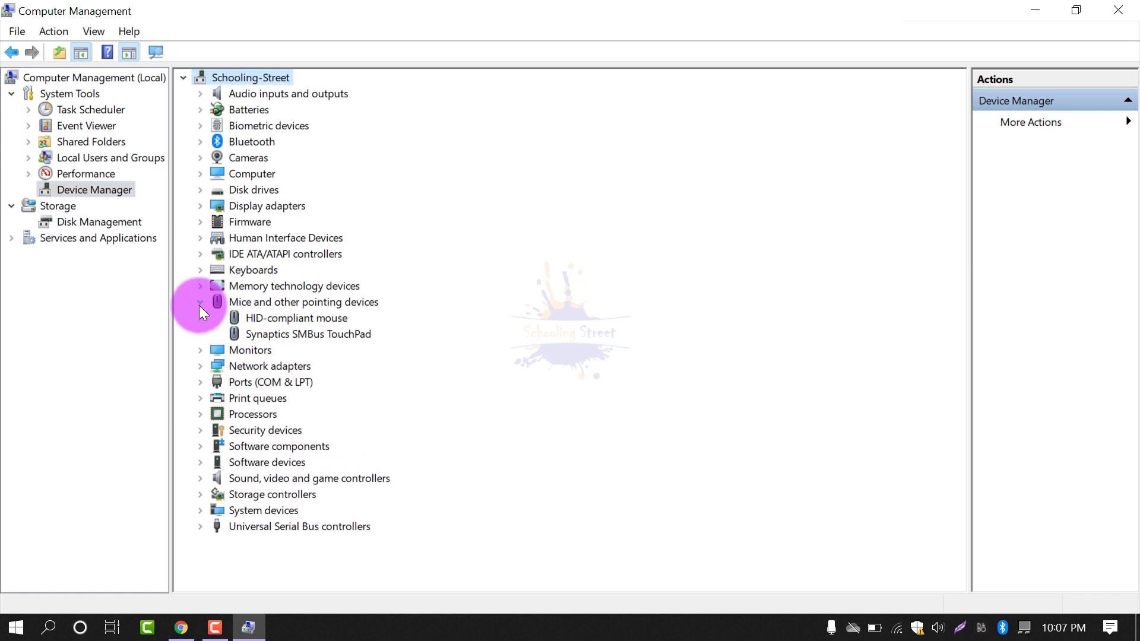
{"action": "right_click", "coordinate": [280, 323]}
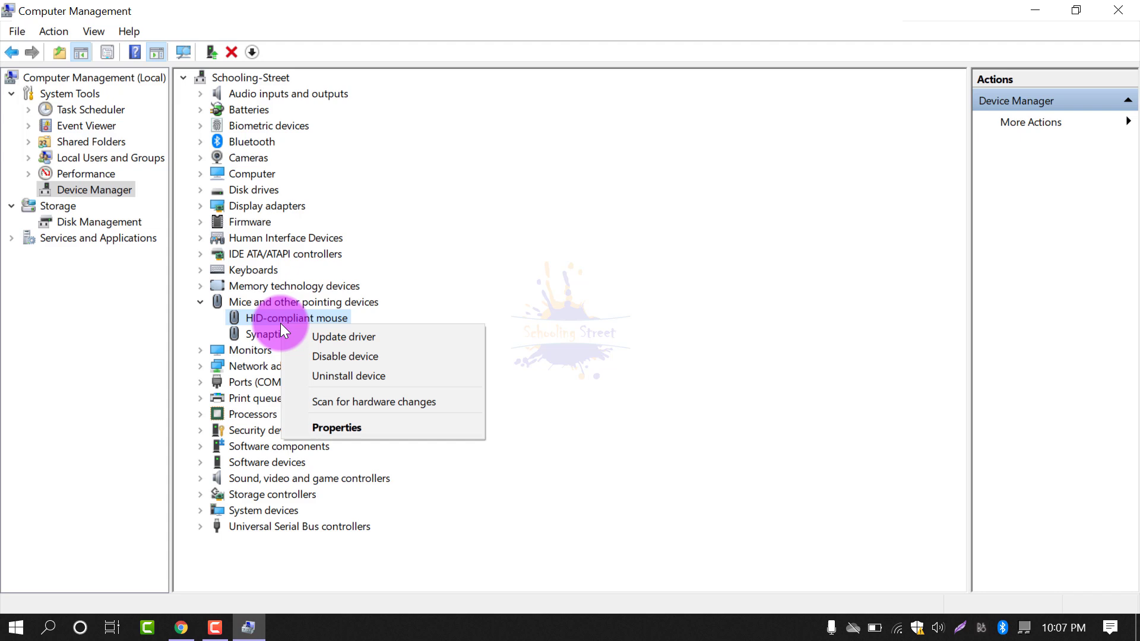
{"action": "left_click", "coordinate": [400, 337]}
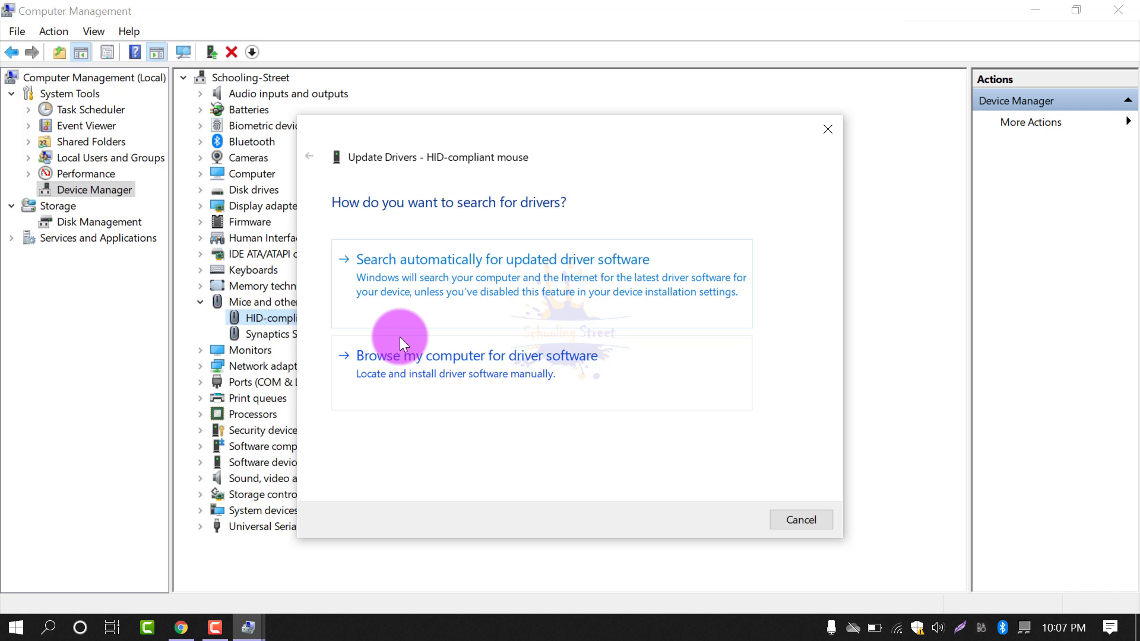
Step: Choose Browse my computer and pick Desktop > Synaptics All Windows 10 64bit Drivers as the search folder
{"action": "left_click", "coordinate": [597, 358]}
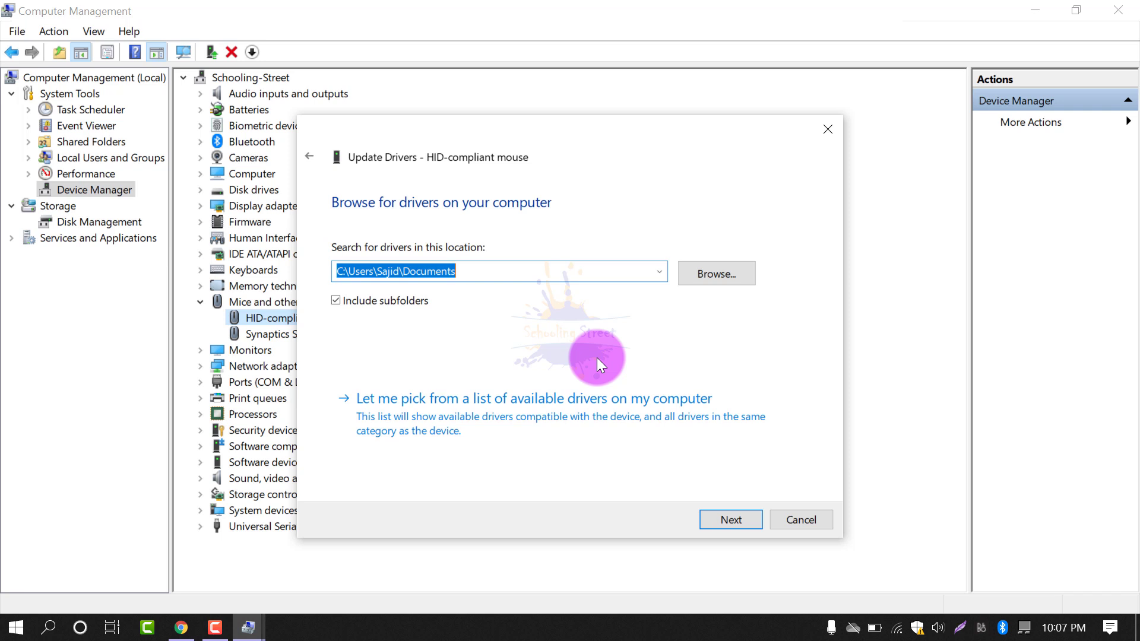
{"action": "left_click", "coordinate": [710, 280]}
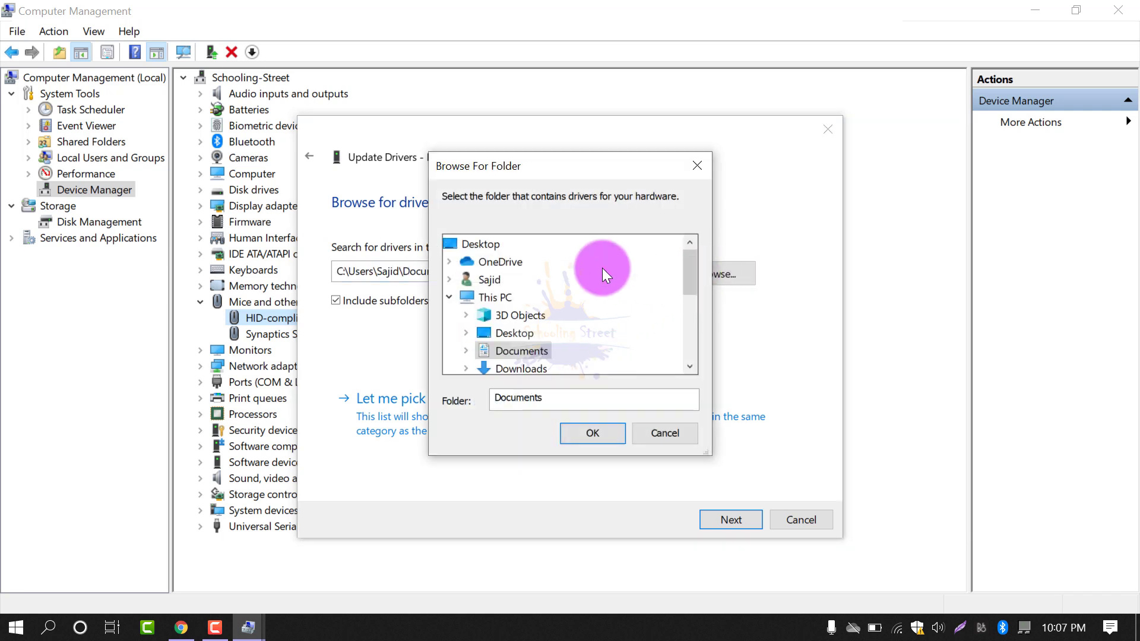
{"action": "left_click", "coordinate": [478, 245]}
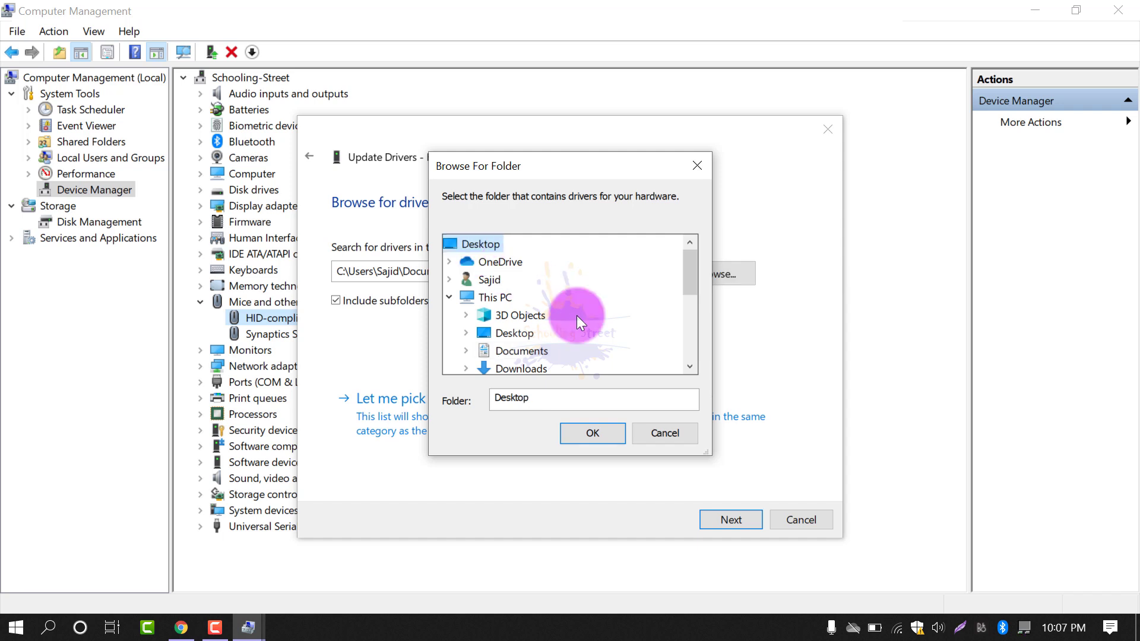
{"action": "scroll", "coordinate": [577, 318], "scroll_direction": "down", "scroll_amount": 1}
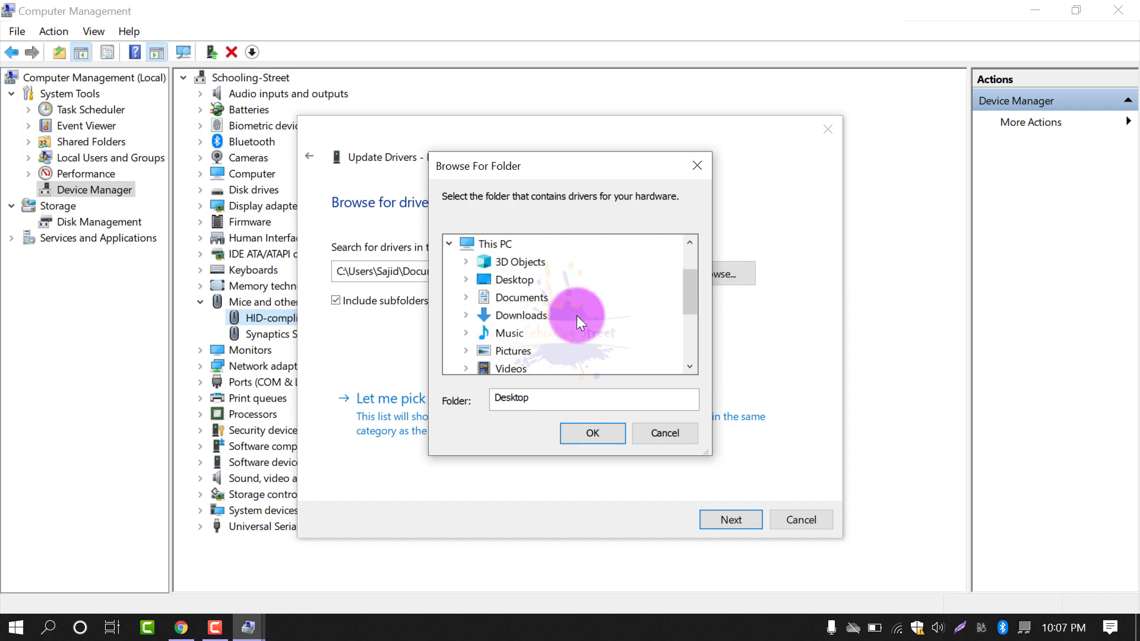
{"action": "scroll", "coordinate": [576, 315], "scroll_direction": "down", "scroll_amount": 3}
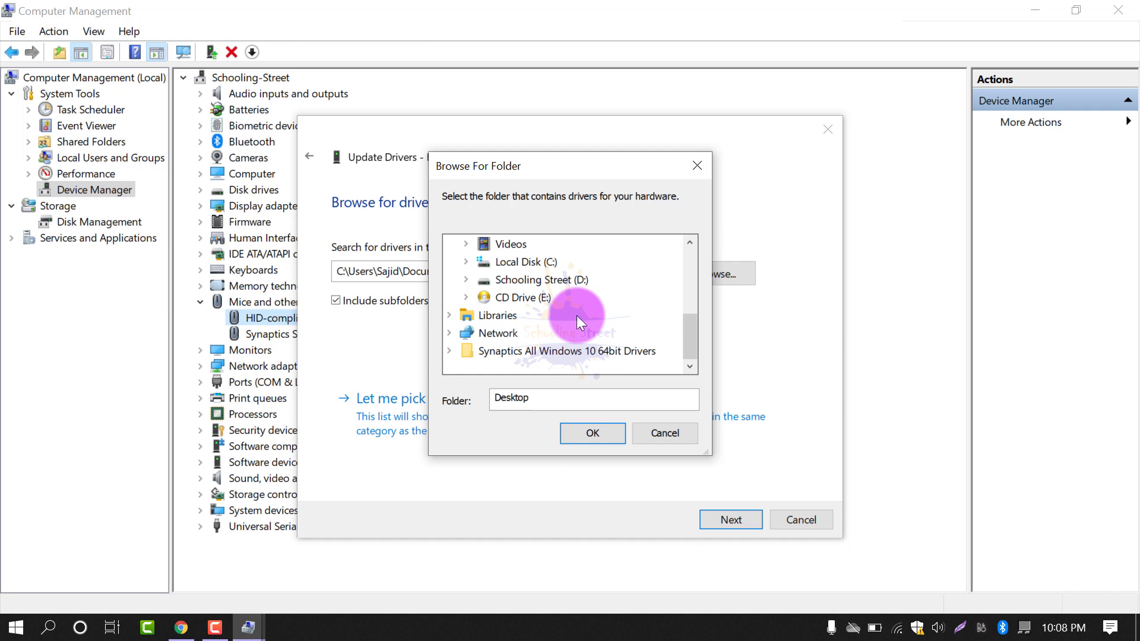
{"action": "left_click", "coordinate": [564, 352]}
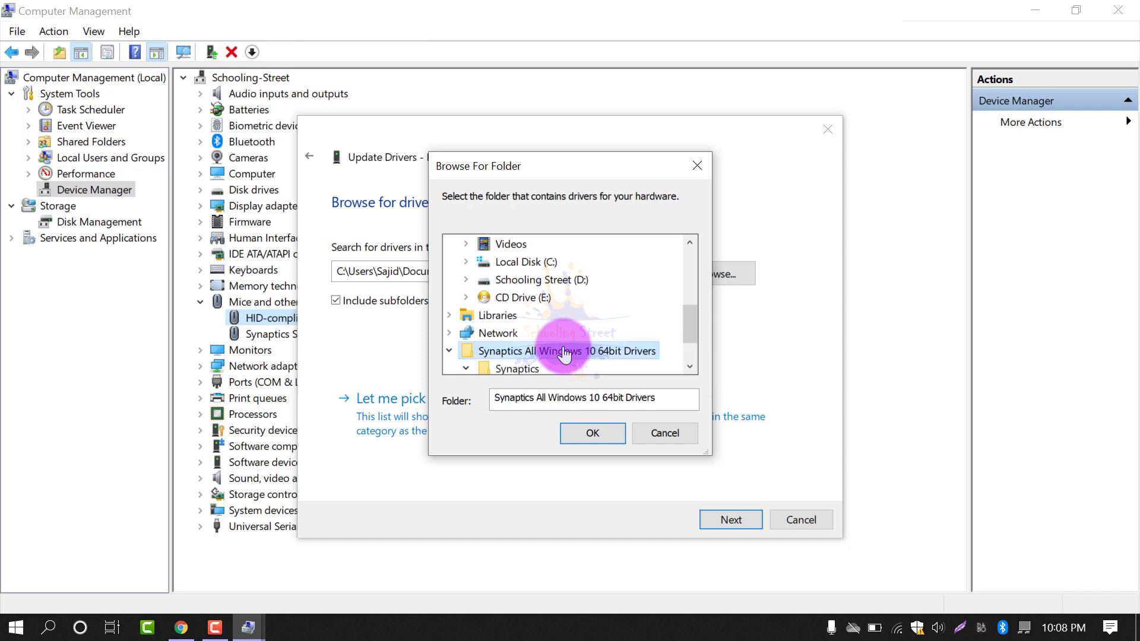
{"action": "left_click", "coordinate": [590, 434]}
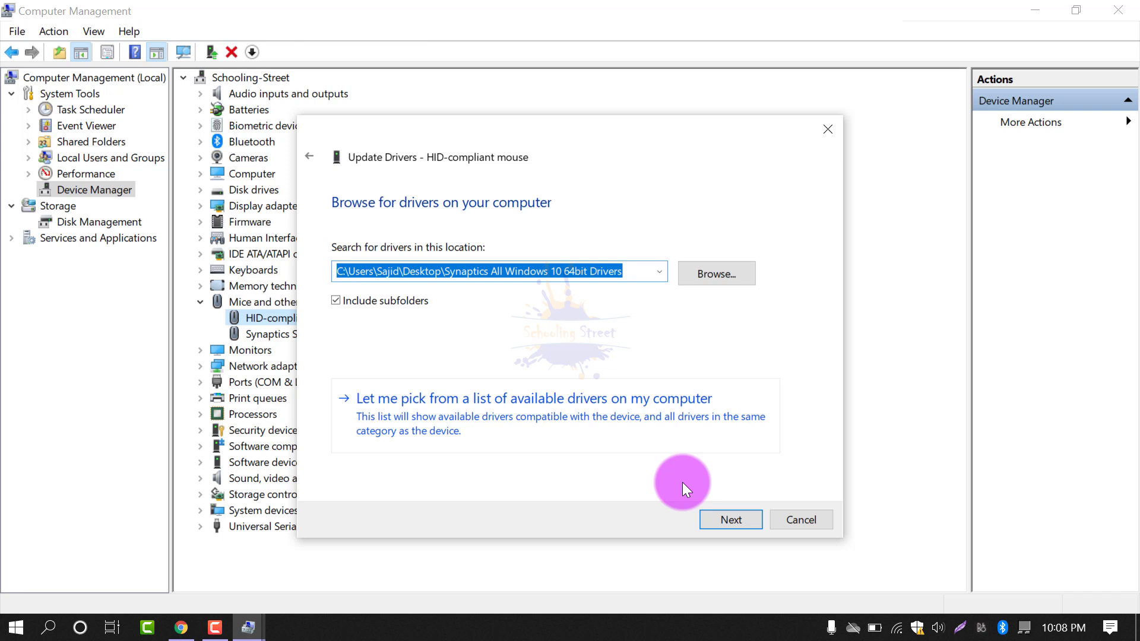
Step: Search the Synaptics folder for the mouse driver and close the 'best drivers already installed' result
{"action": "left_click", "coordinate": [732, 520]}
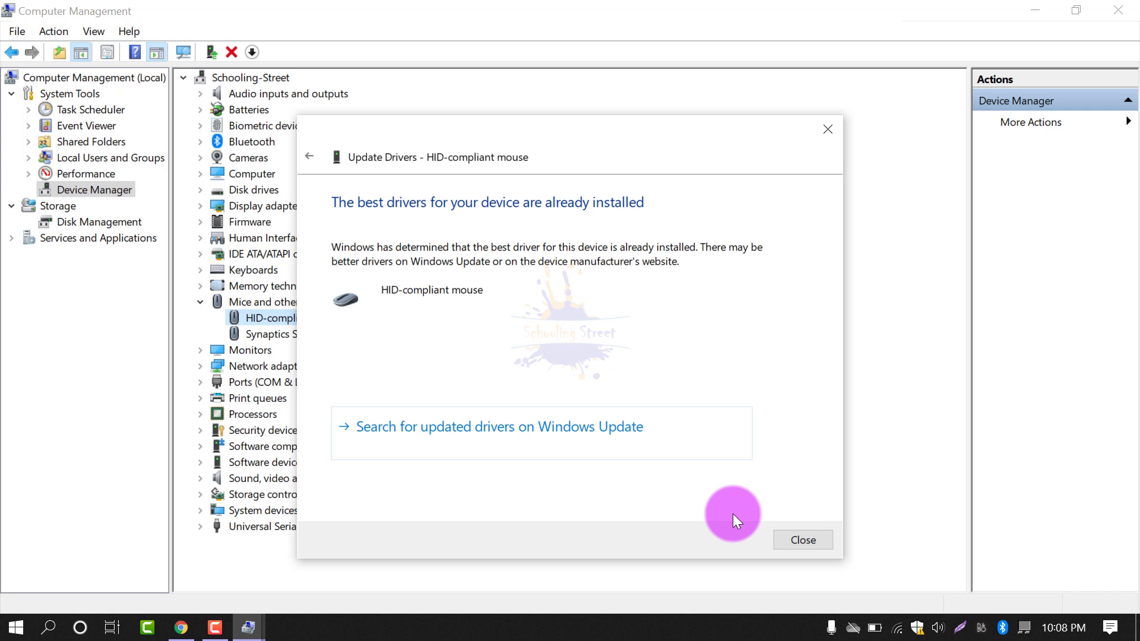
{"action": "left_click", "coordinate": [804, 542]}
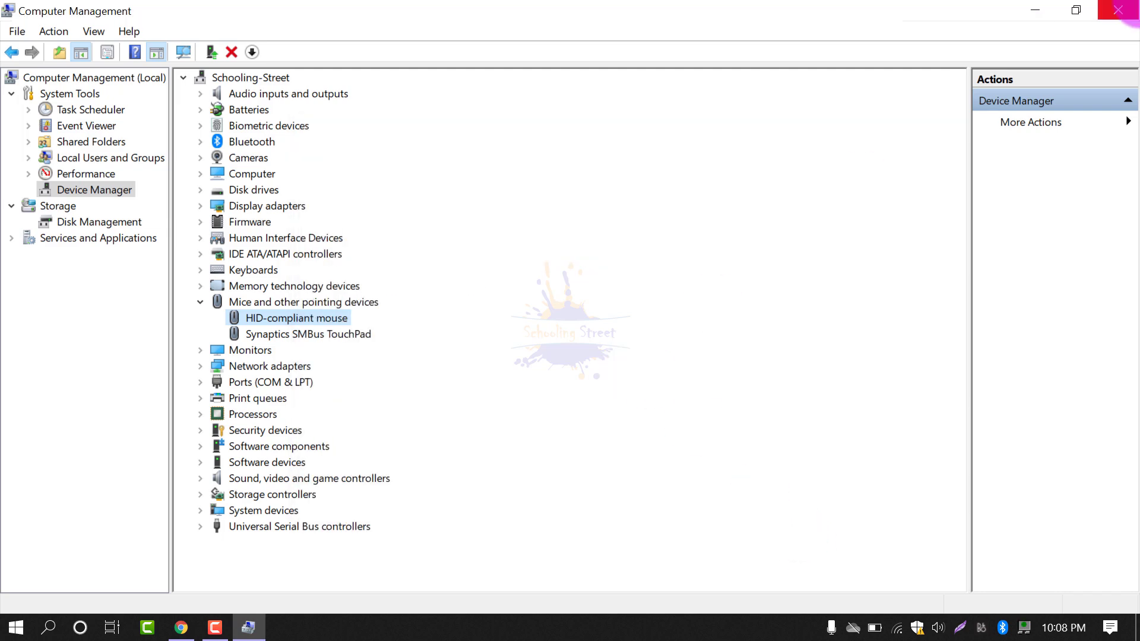
Step: Close Computer Management and refresh the desktop
{"action": "left_click", "coordinate": [1118, 9]}
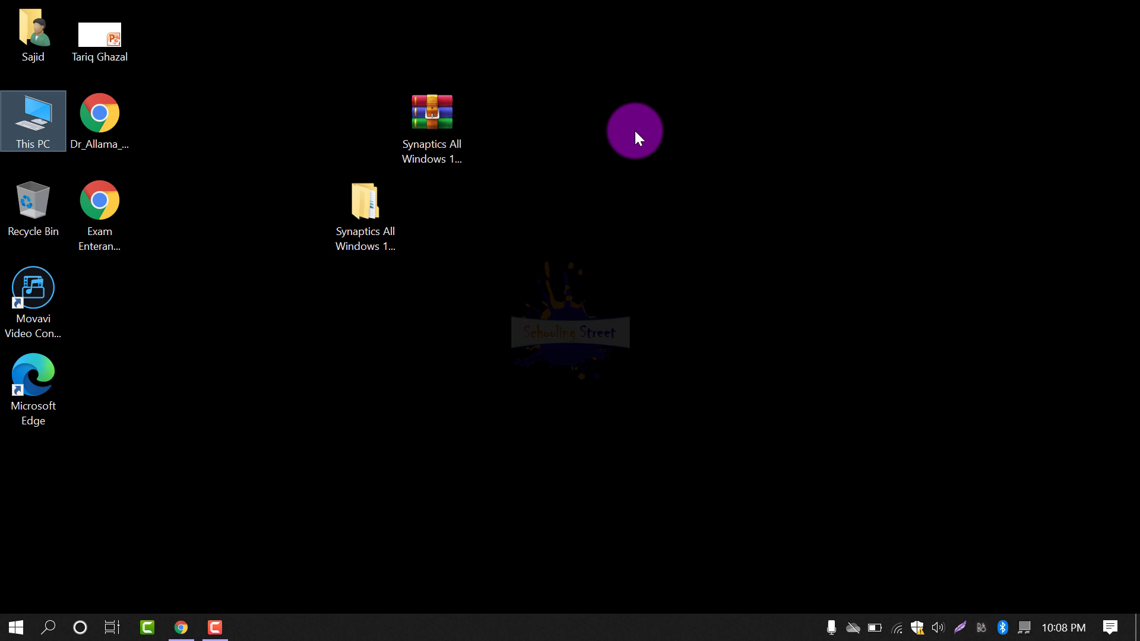
{"action": "right_click", "coordinate": [672, 172]}
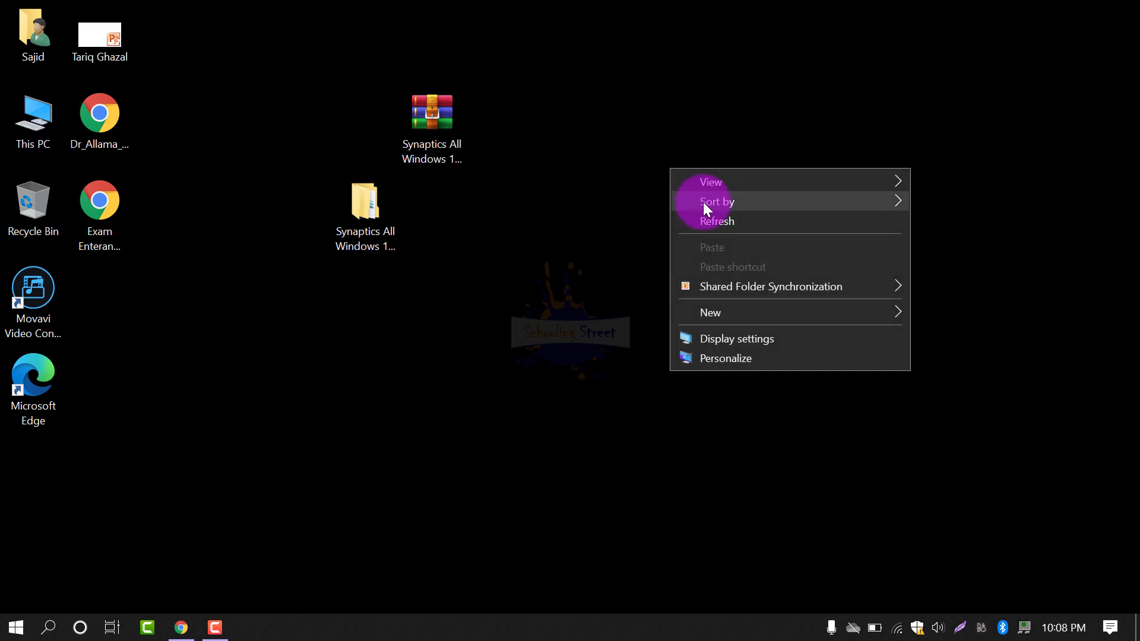
{"action": "left_click", "coordinate": [711, 219]}
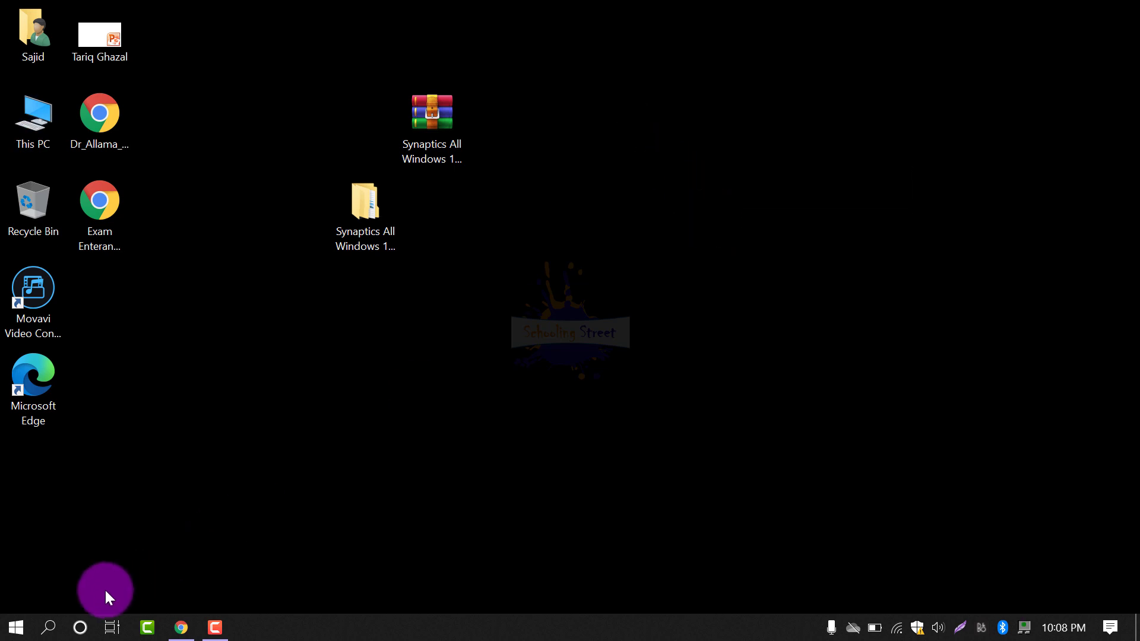
Step: Search Windows for 'mouse' and open the Mouse settings page
{"action": "left_click", "coordinate": [50, 628]}
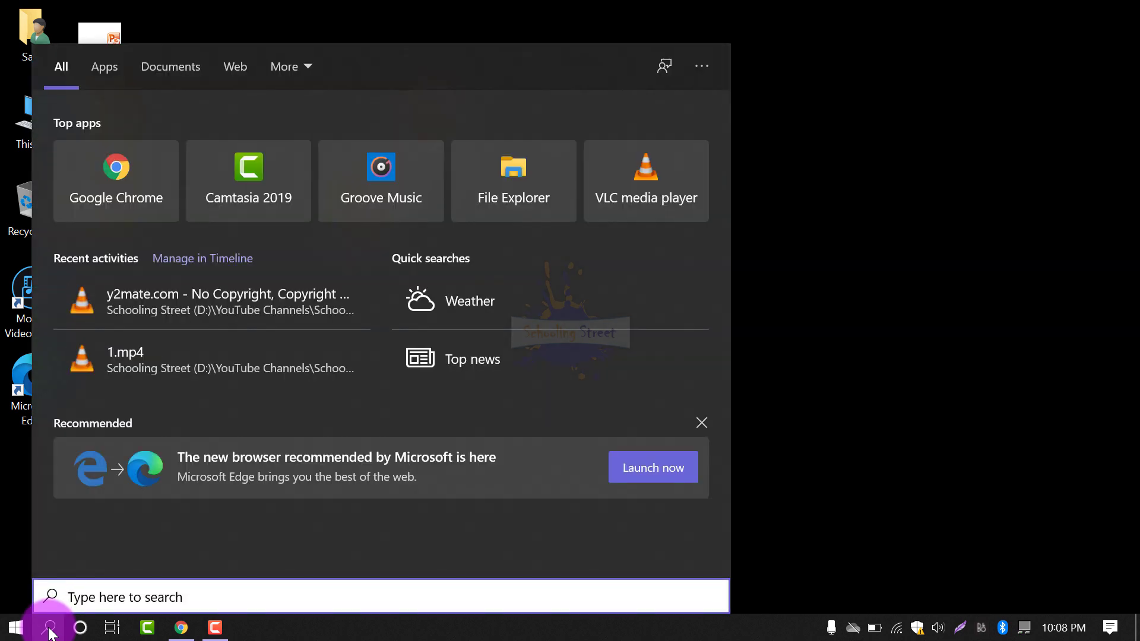
{"action": "type", "text": "mouse"}
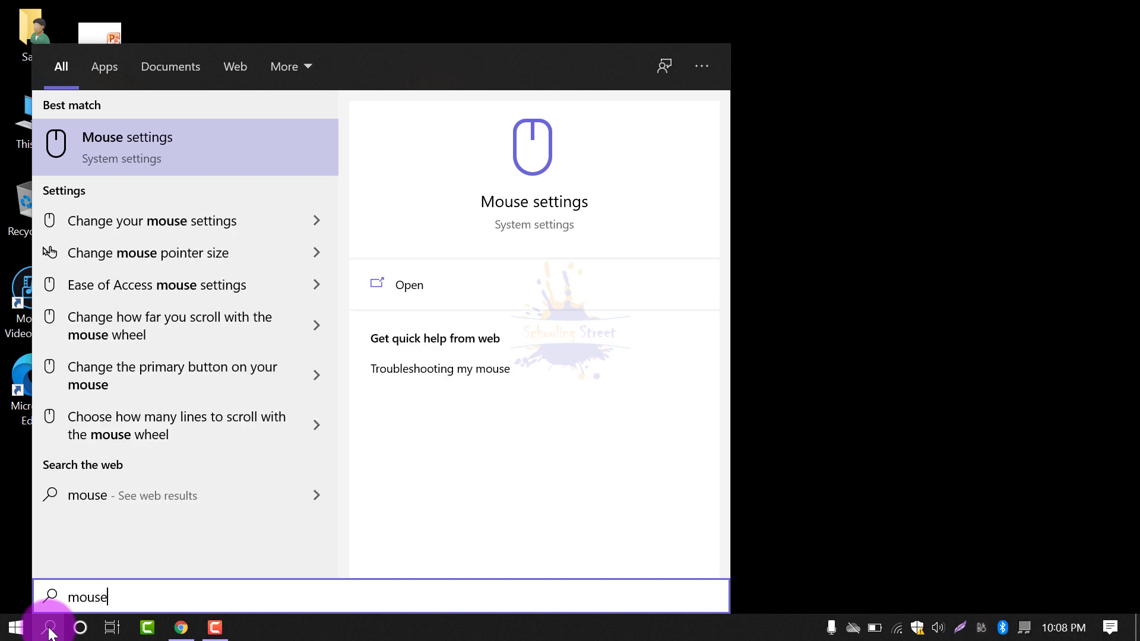
{"action": "key", "text": "Return"}
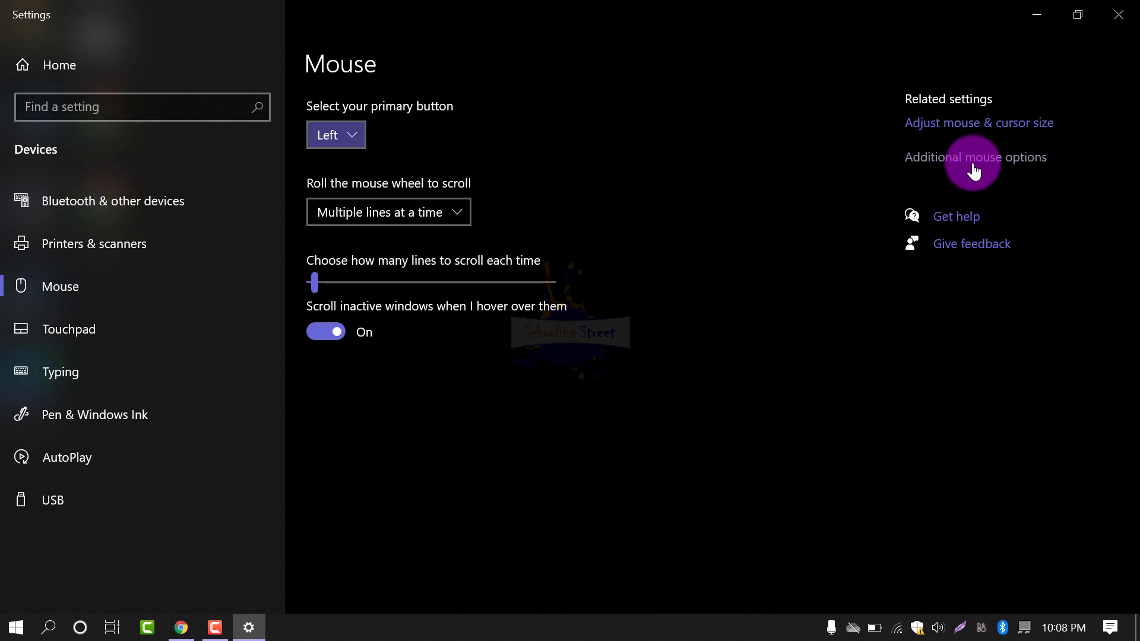
Step: In Additional mouse options, compare the Synaptics TouchStyk and TouchPad tabs showing driver 19.0.19.69
{"action": "left_click", "coordinate": [973, 170]}
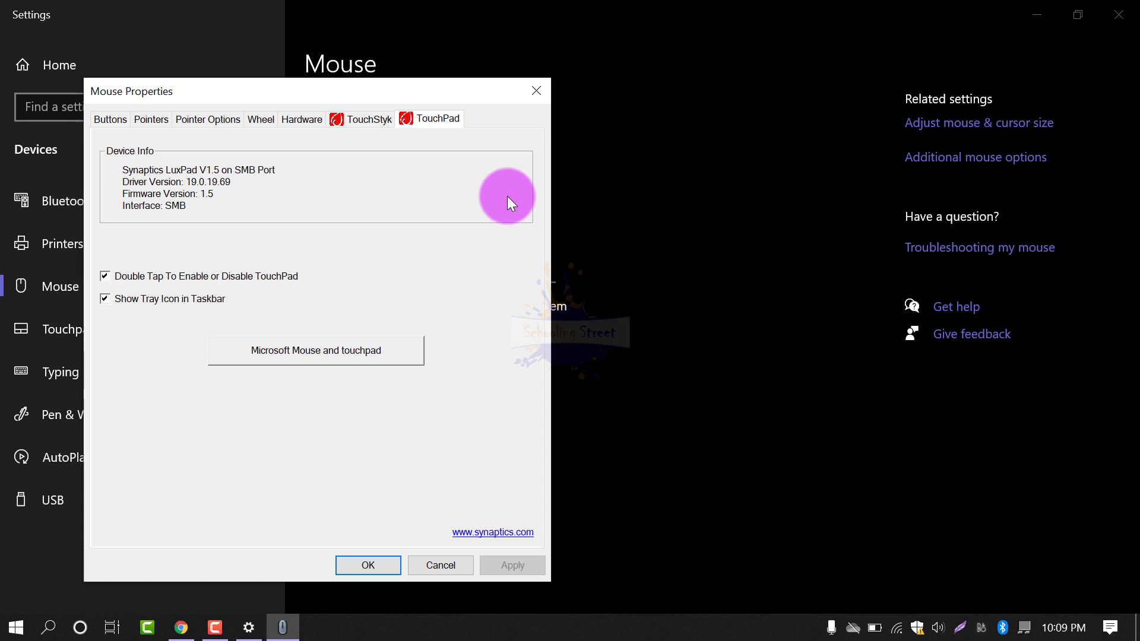
{"action": "left_click", "coordinate": [372, 123]}
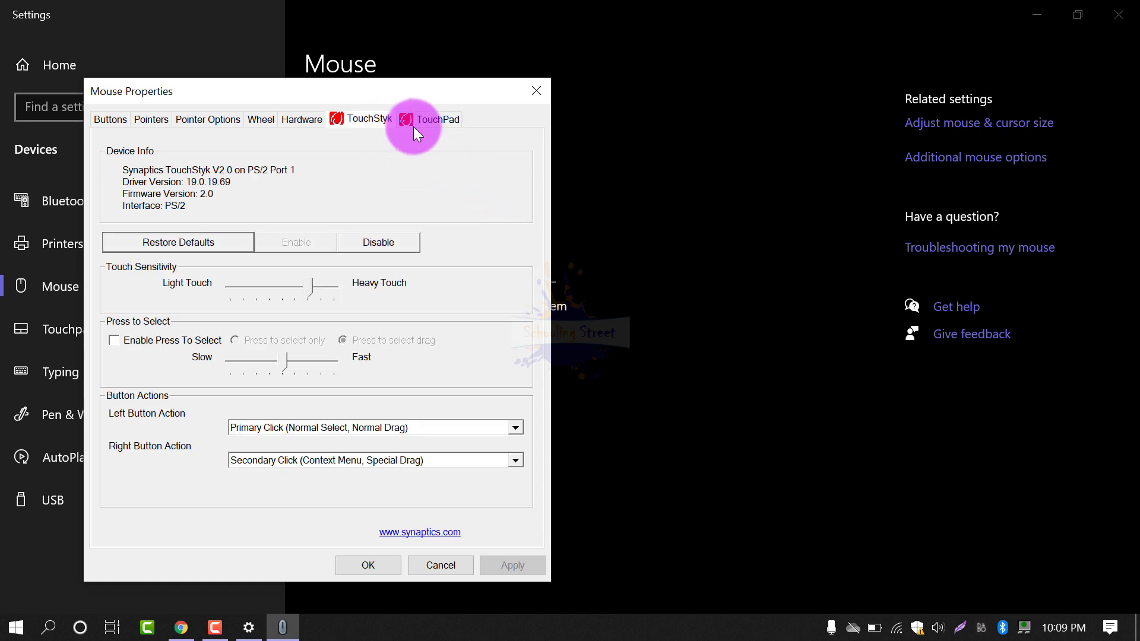
{"action": "left_click", "coordinate": [415, 126]}
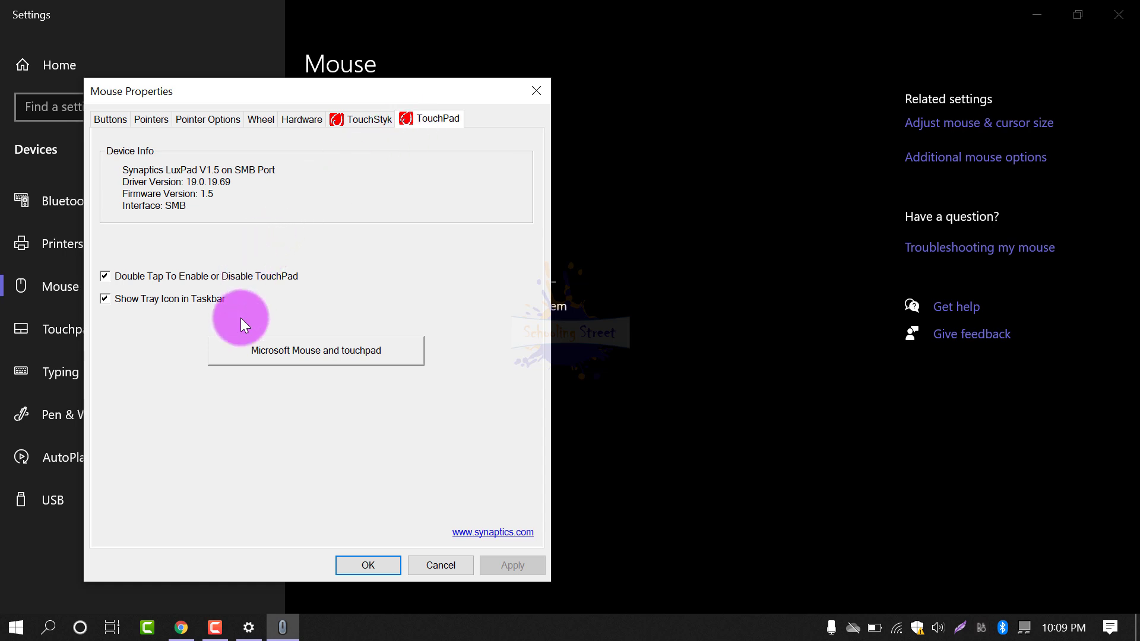
{"action": "left_click", "coordinate": [358, 120]}
{"action": "left_click", "coordinate": [411, 122]}
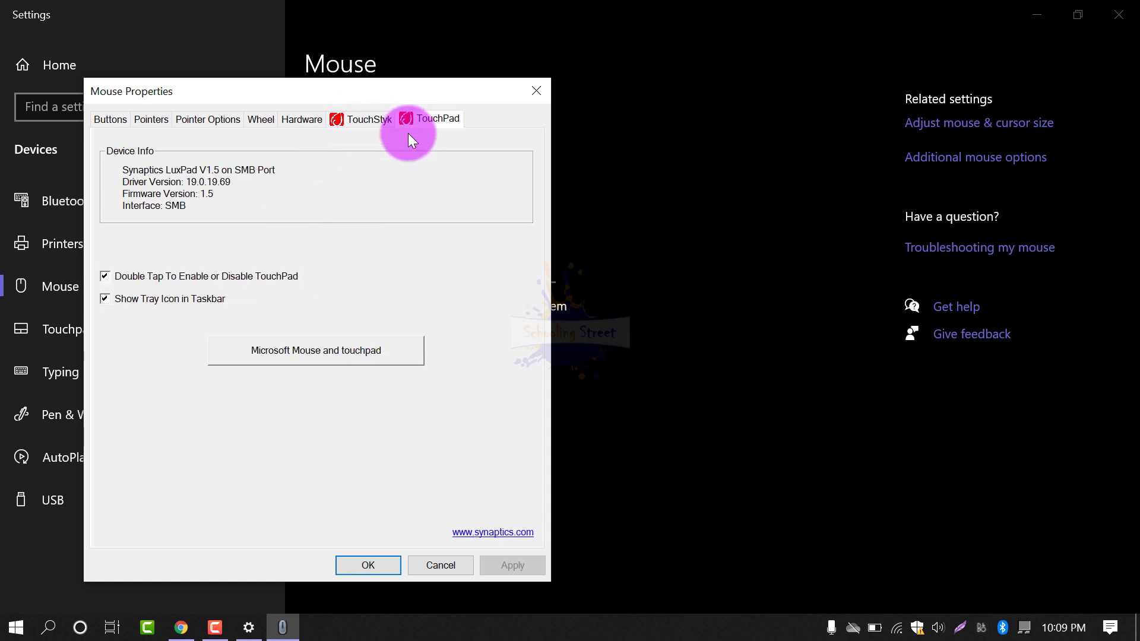
Step: Bring up Windows' Touchpad settings and scroll through the tap, scroll and three-finger gesture options
{"action": "left_click", "coordinate": [337, 355]}
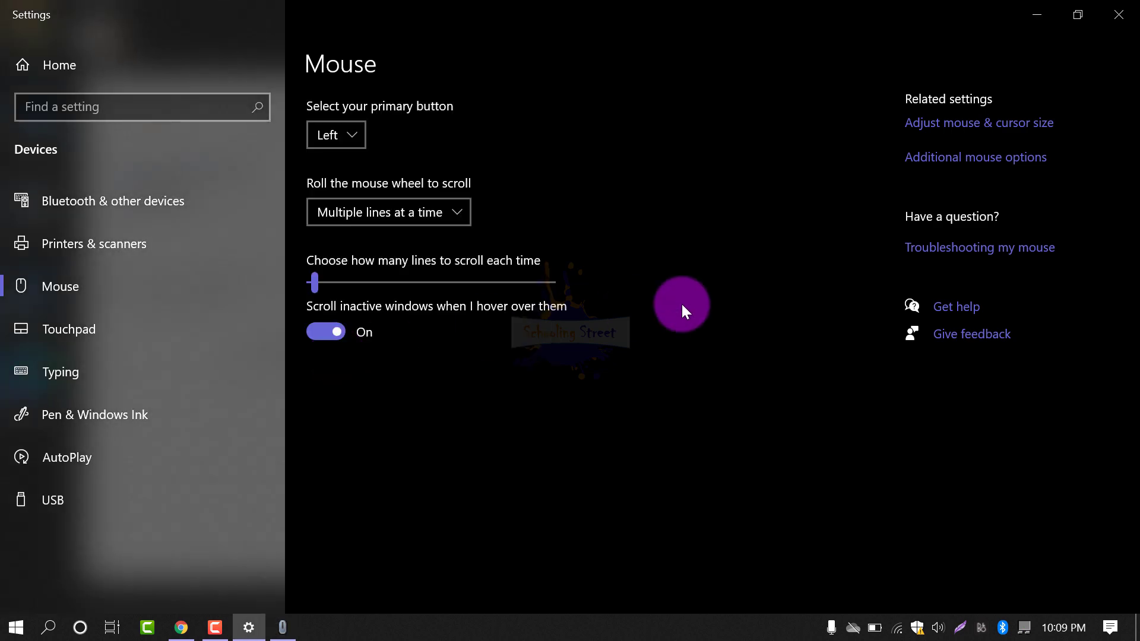
{"action": "scroll", "coordinate": [696, 407], "scroll_direction": "down", "scroll_amount": 8}
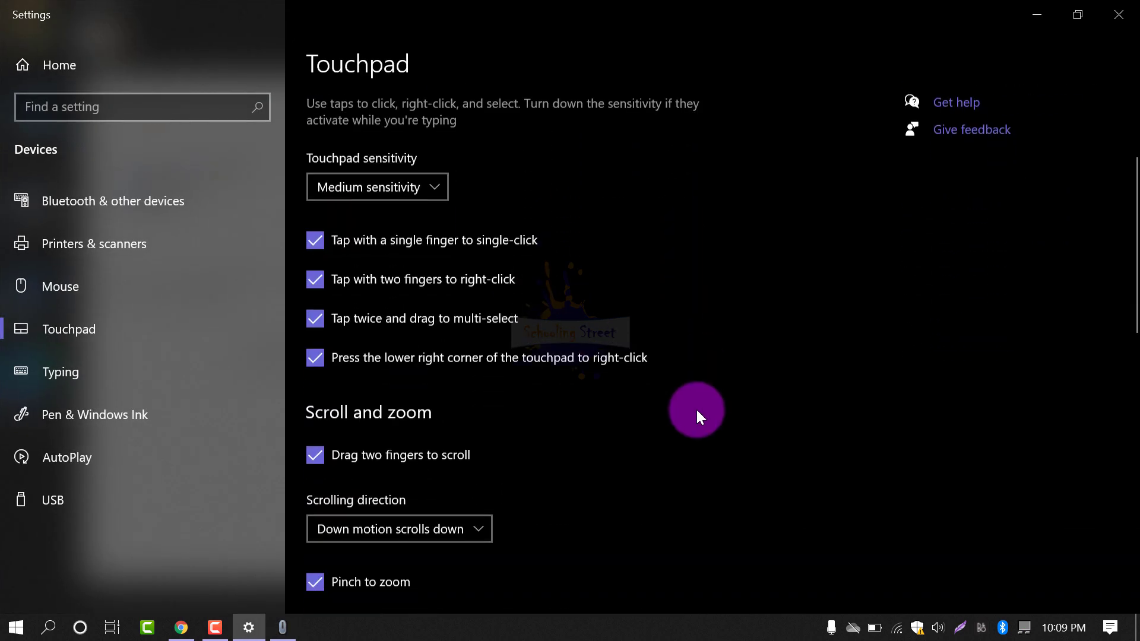
{"action": "scroll", "coordinate": [696, 408], "scroll_direction": "down", "scroll_amount": 4}
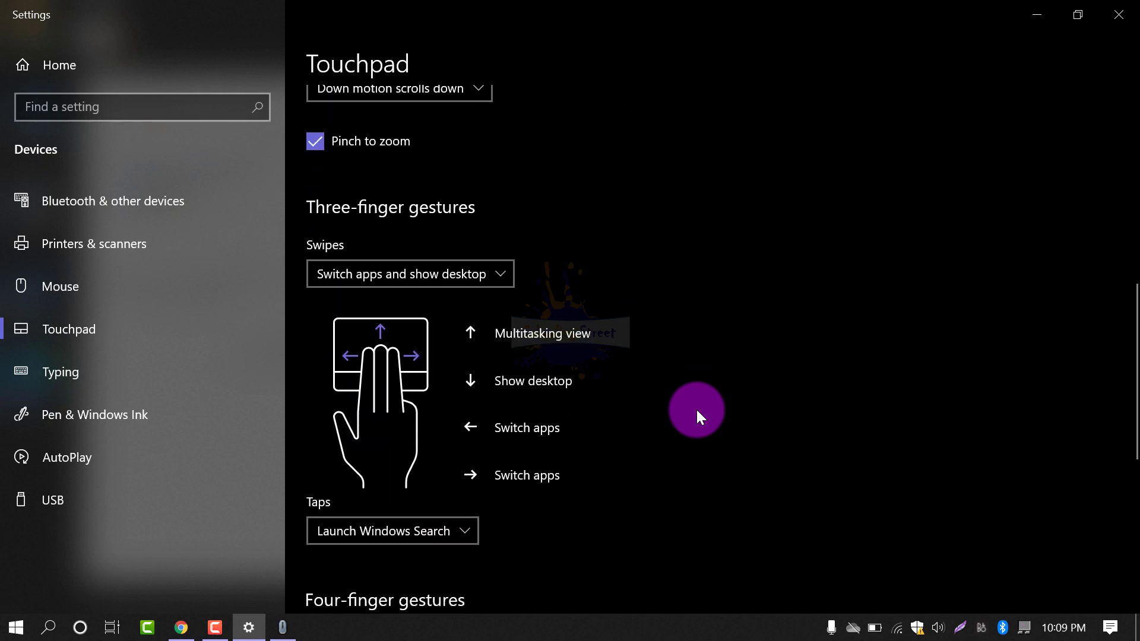
{"action": "scroll", "coordinate": [696, 408], "scroll_direction": "down", "scroll_amount": 5}
{"action": "scroll", "coordinate": [696, 408], "scroll_direction": "down", "scroll_amount": 4}
{"action": "scroll", "coordinate": [695, 408], "scroll_direction": "up", "scroll_amount": 20}
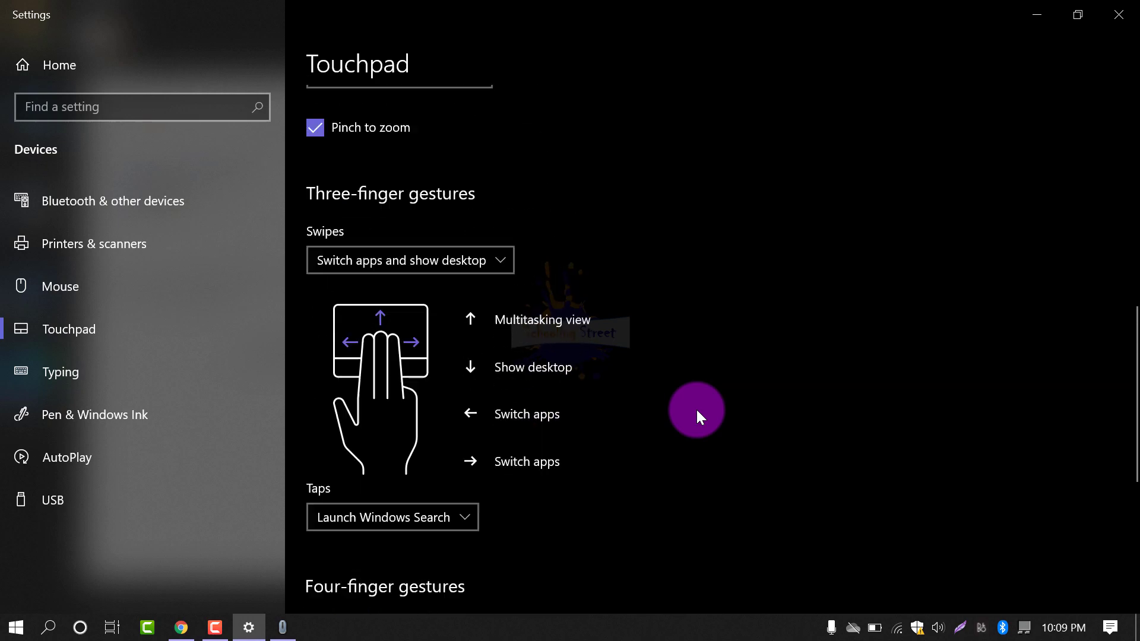
{"action": "scroll", "coordinate": [696, 408], "scroll_direction": "down", "scroll_amount": 1}
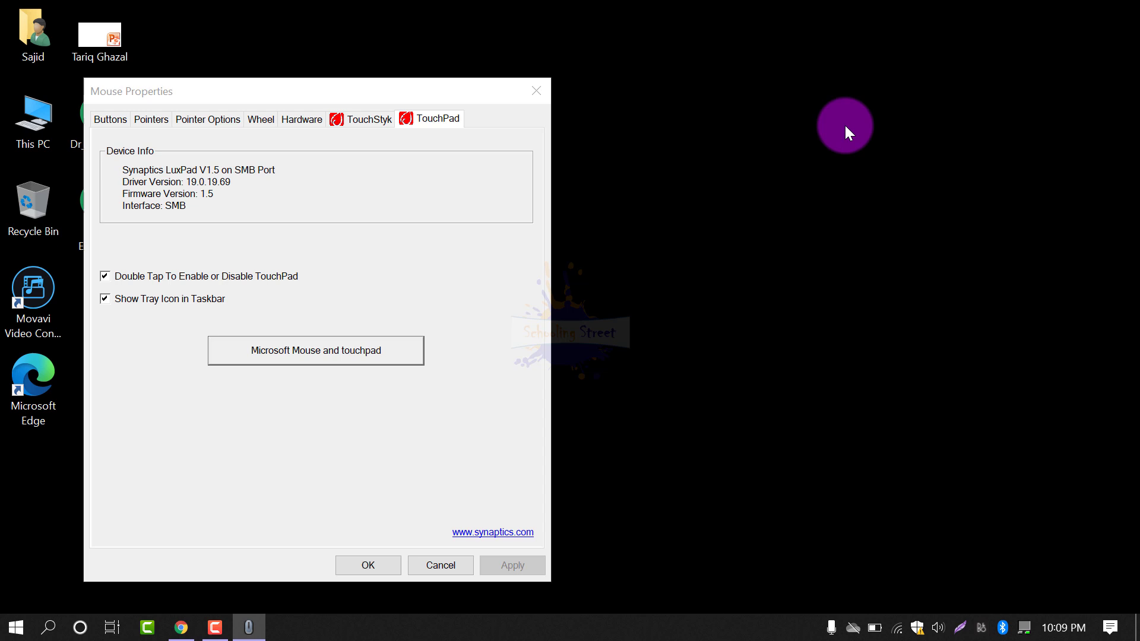
Step: Refresh the desktop, close the Mouse Properties window, and refresh the desktop again
{"action": "right_click", "coordinate": [844, 123]}
{"action": "left_click", "coordinate": [879, 178]}
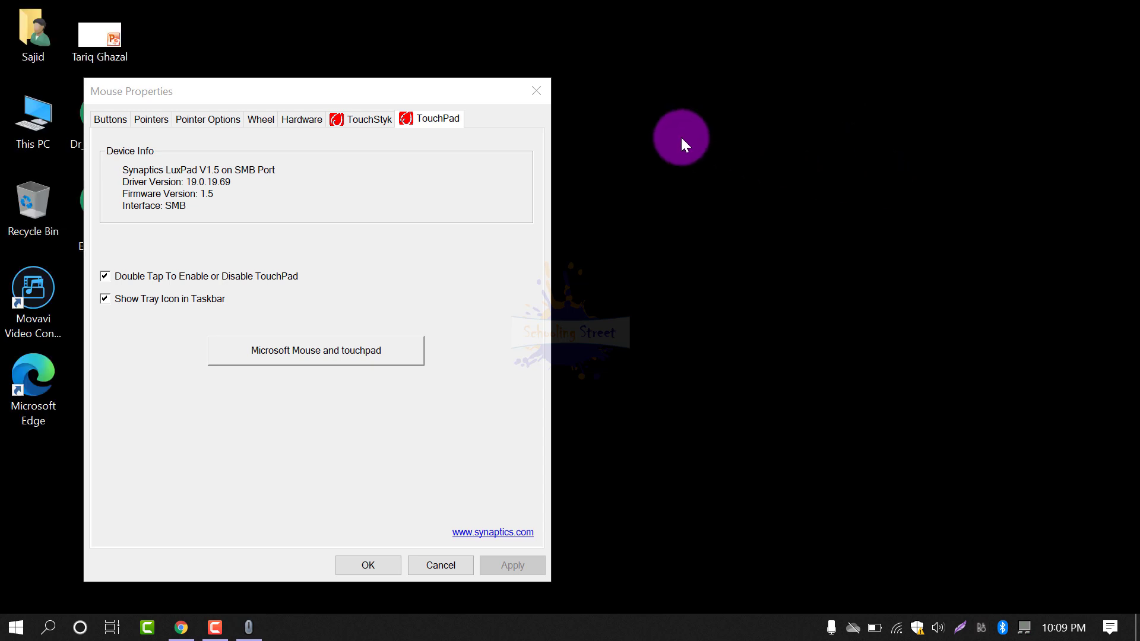
{"action": "left_click", "coordinate": [525, 89]}
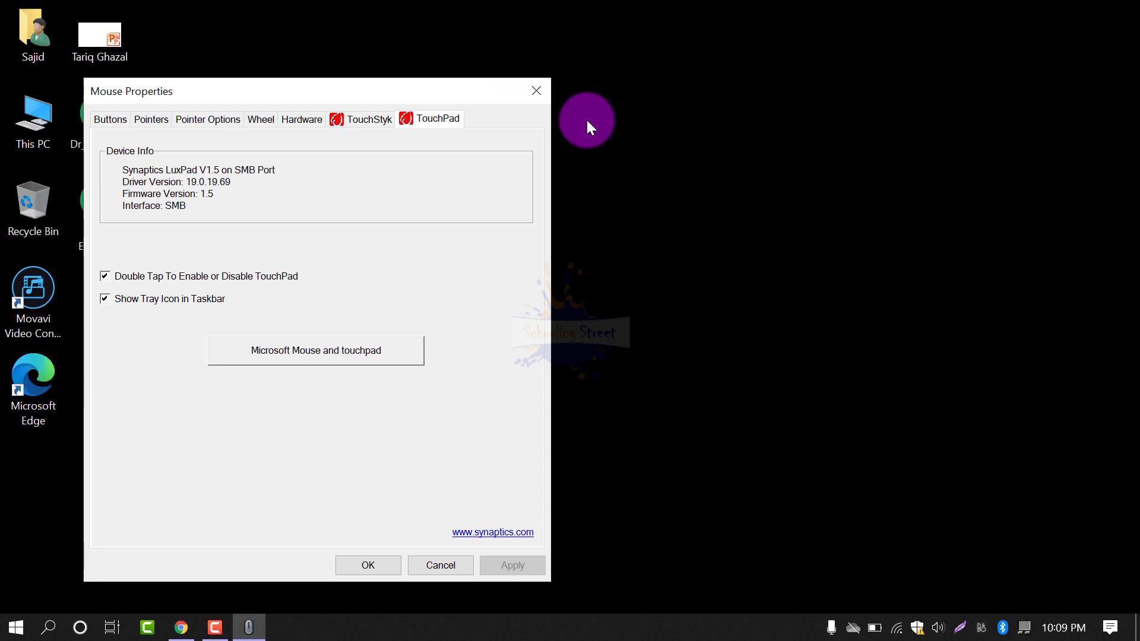
{"action": "right_click", "coordinate": [587, 120]}
{"action": "left_click", "coordinate": [612, 173]}
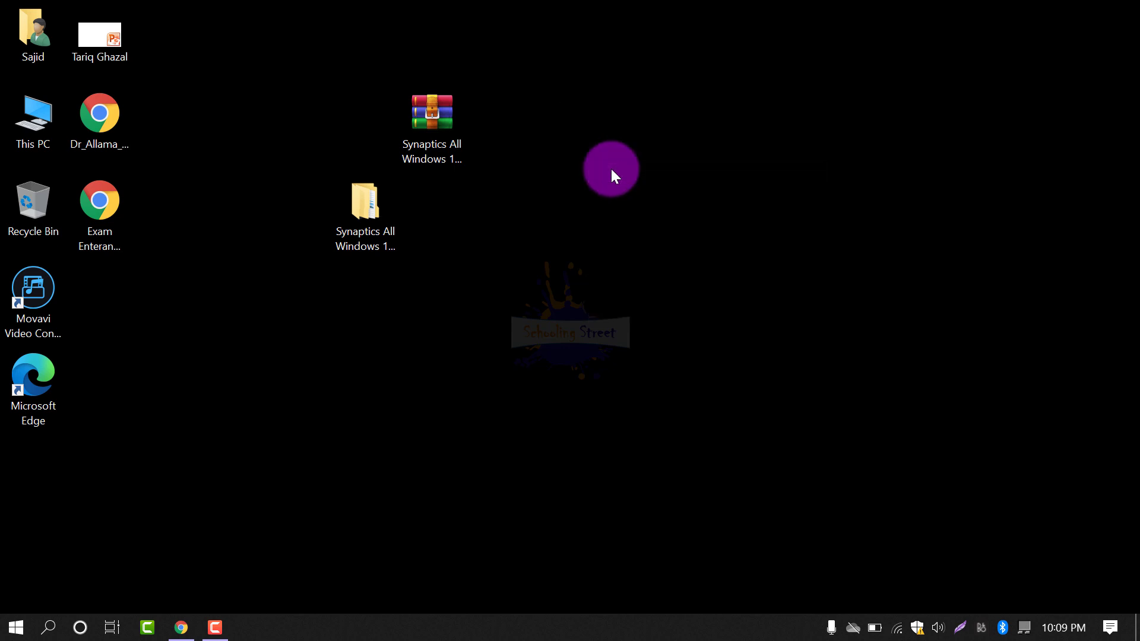
{"action": "left_click", "coordinate": [193, 627]}
{"action": "left_click", "coordinate": [193, 628]}
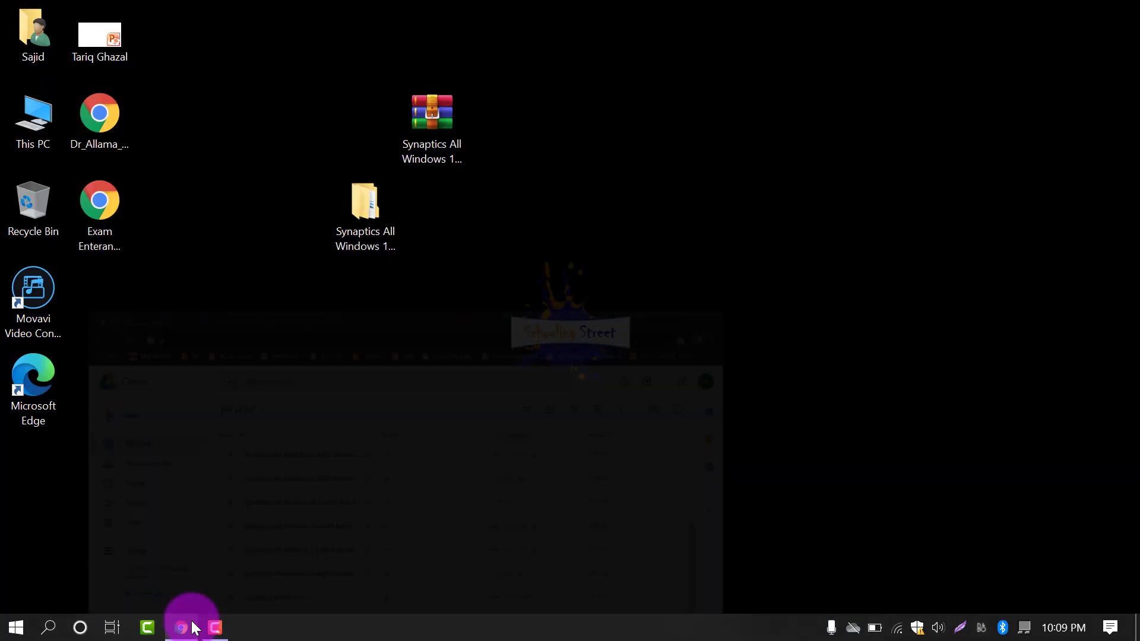